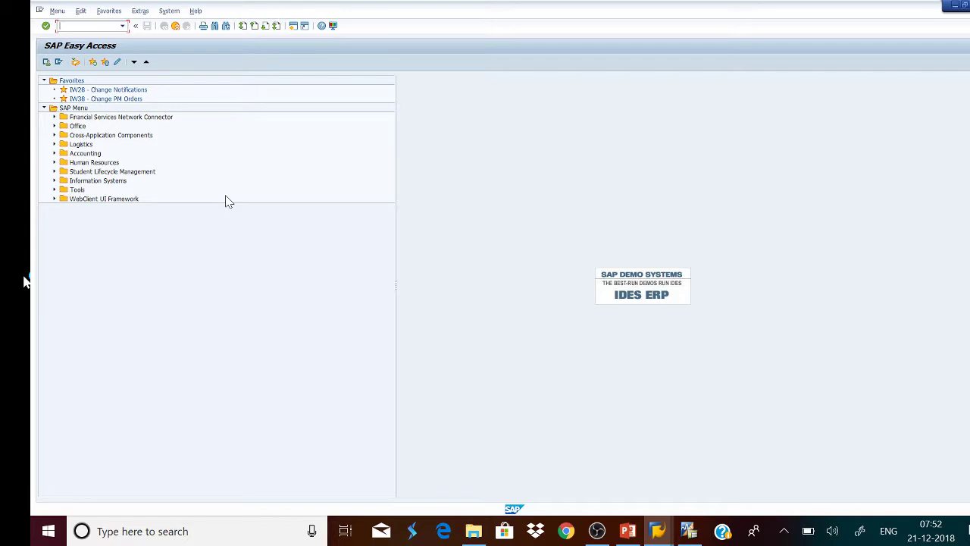
Step: Open transaction ME21N and enter valeth as the vendor of the standard purchase order
{"action": "type", "text": "me21n"}
{"action": "key", "text": "Return"}
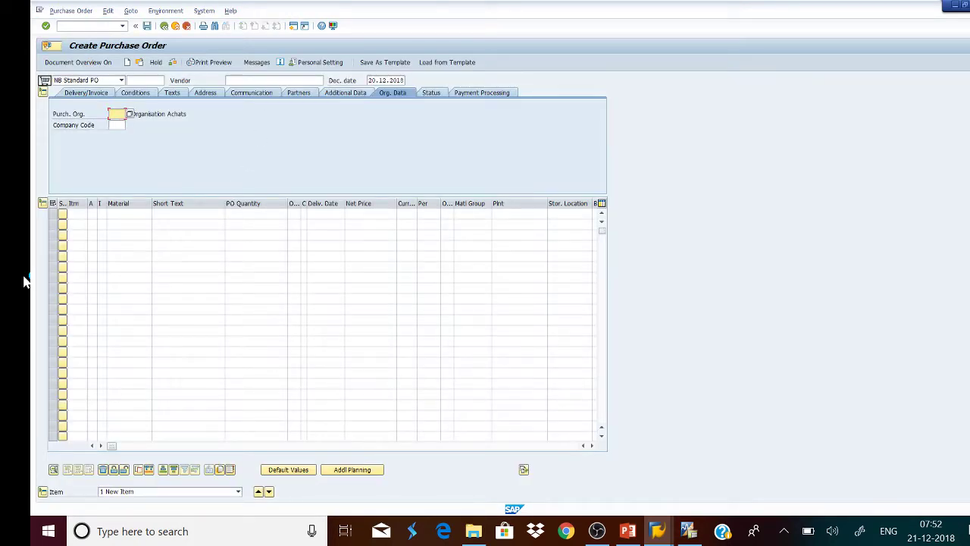
{"action": "type", "text": "valeth"}
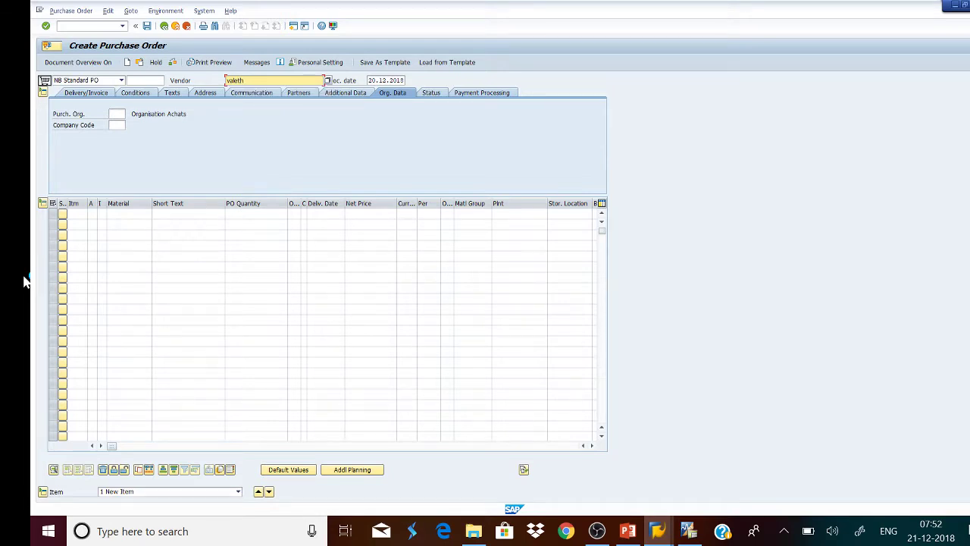
{"action": "key", "text": "Return"}
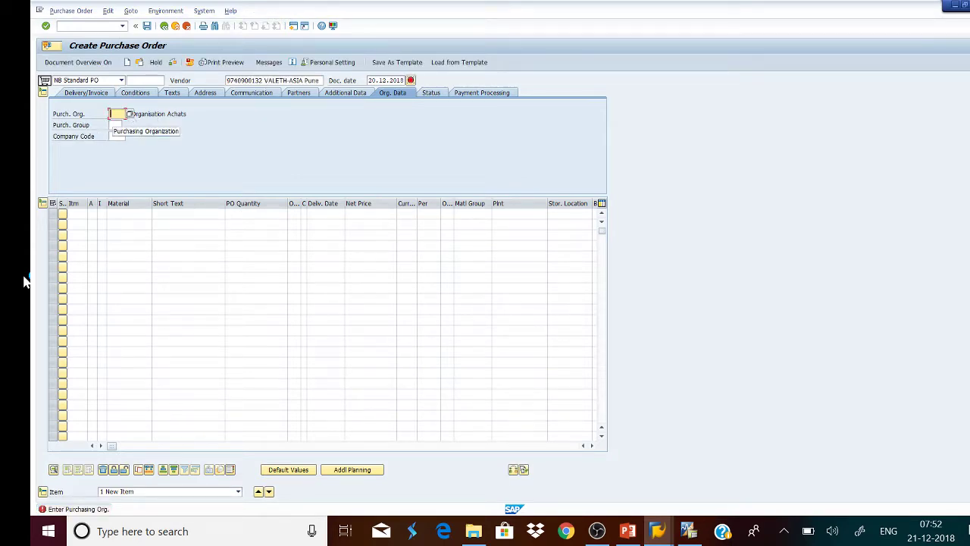
Step: Set the purchase order's organisational data to purchasing organization SPMU, purchasing group 933 and company code SOLR
{"action": "type", "text": "S"}
{"action": "key", "text": "Down"}
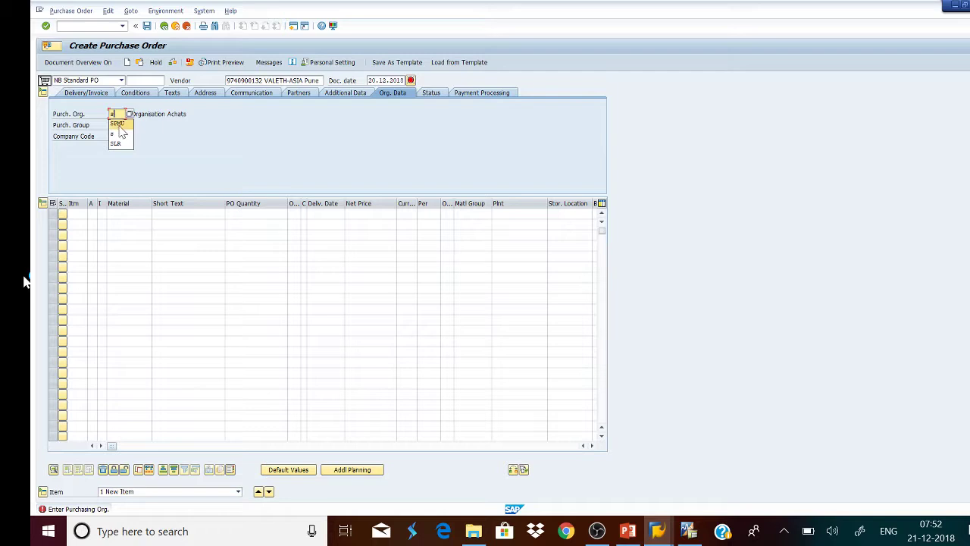
{"action": "key", "text": "Return"}
{"action": "key", "text": "Tab"}
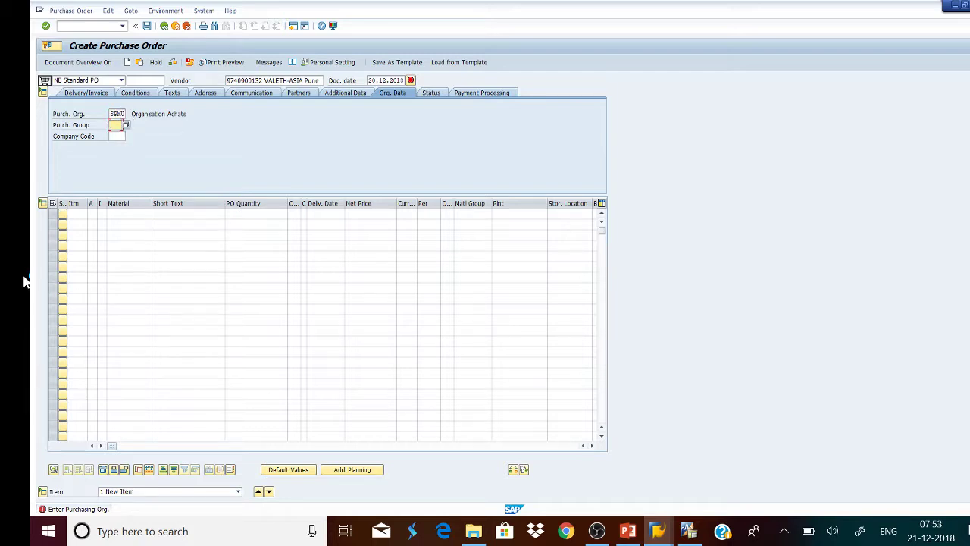
{"action": "type", "text": "9"}
{"action": "key", "text": "Down"}
{"action": "key", "text": "Return"}
{"action": "key", "text": "Tab"}
{"action": "type", "text": "s"}
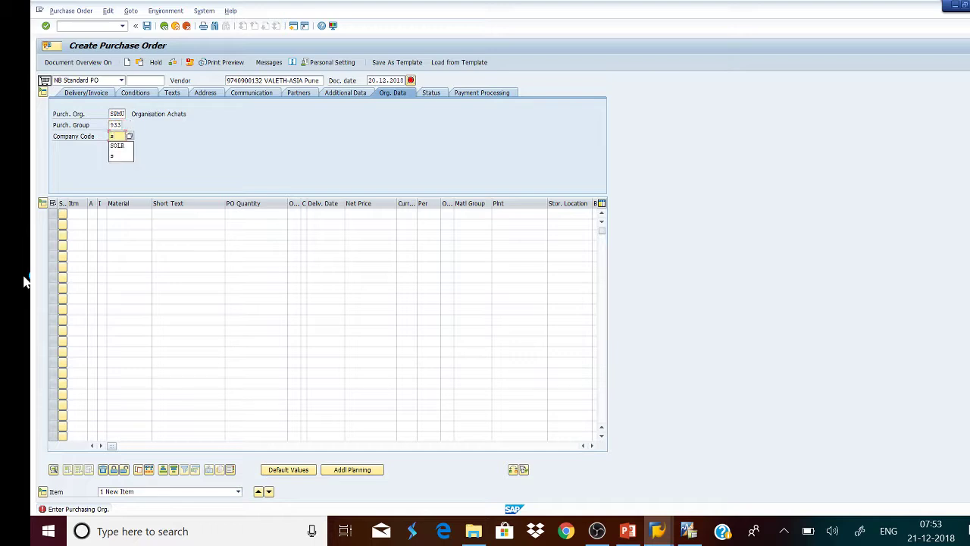
{"action": "key", "text": "Down"}
{"action": "key", "text": "Return"}
{"action": "key", "text": "Return"}
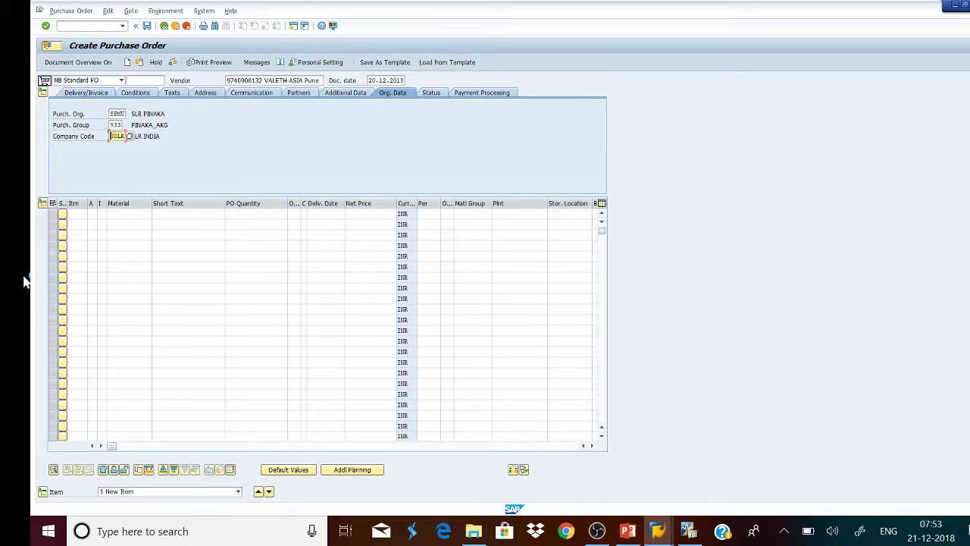
Step: Enter the first order item as material PTY for plant SAMB, with quantity 15 and storage location spin
{"action": "key", "text": "Tab"}
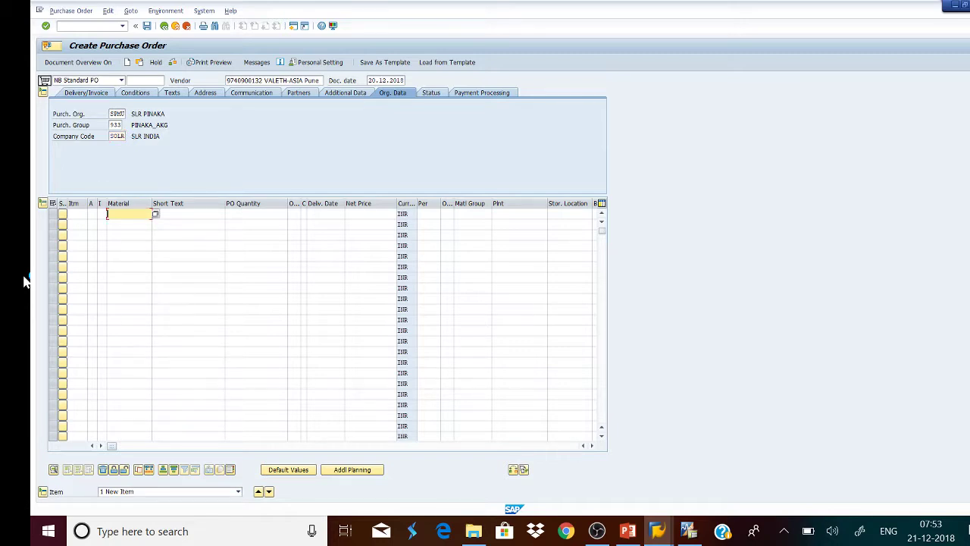
{"action": "type", "text": "PT5"}
{"action": "left_click", "coordinate": [131, 217]}
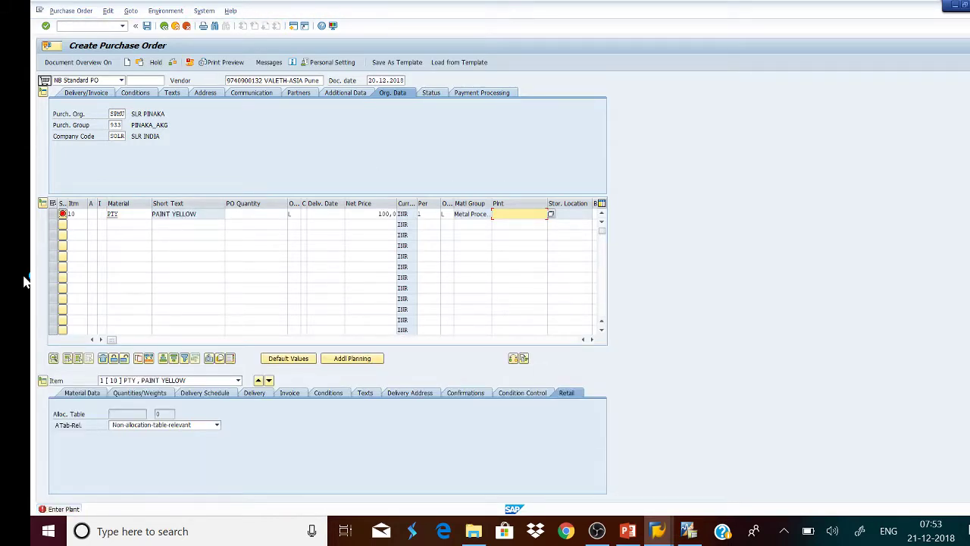
{"action": "type", "text": "SAMB"}
{"action": "key", "text": "Return"}
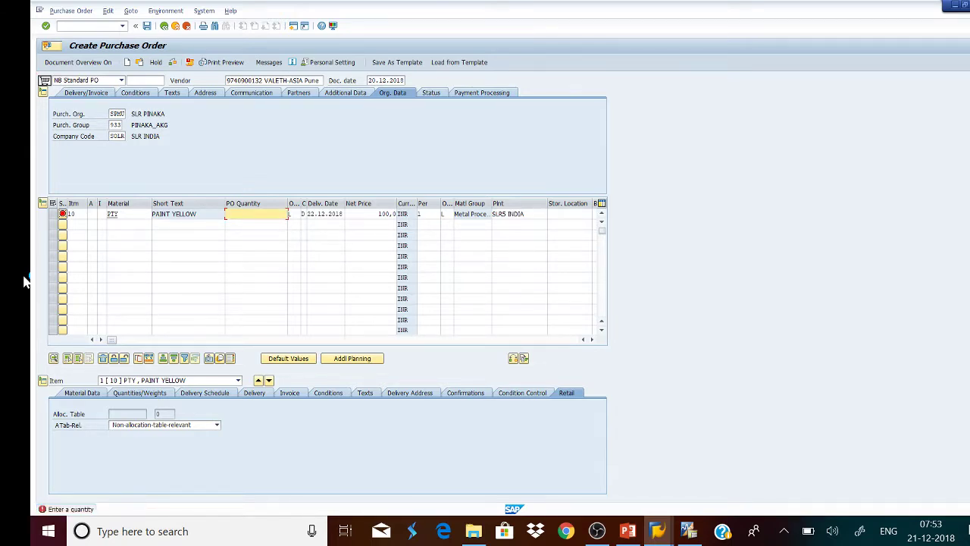
{"action": "type", "text": "15"}
{"action": "key", "text": "Return"}
{"action": "type", "text": "spin"}
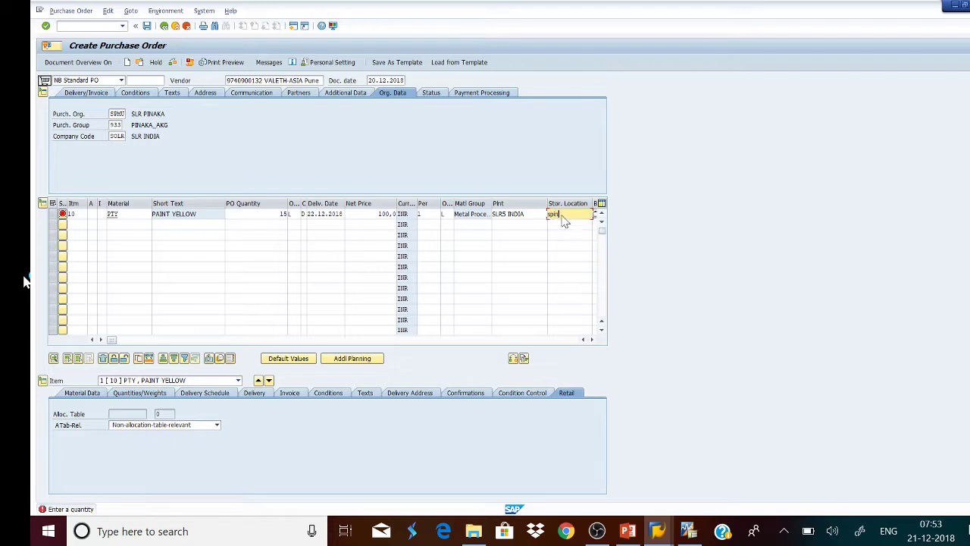
{"action": "left_click", "coordinate": [564, 221]}
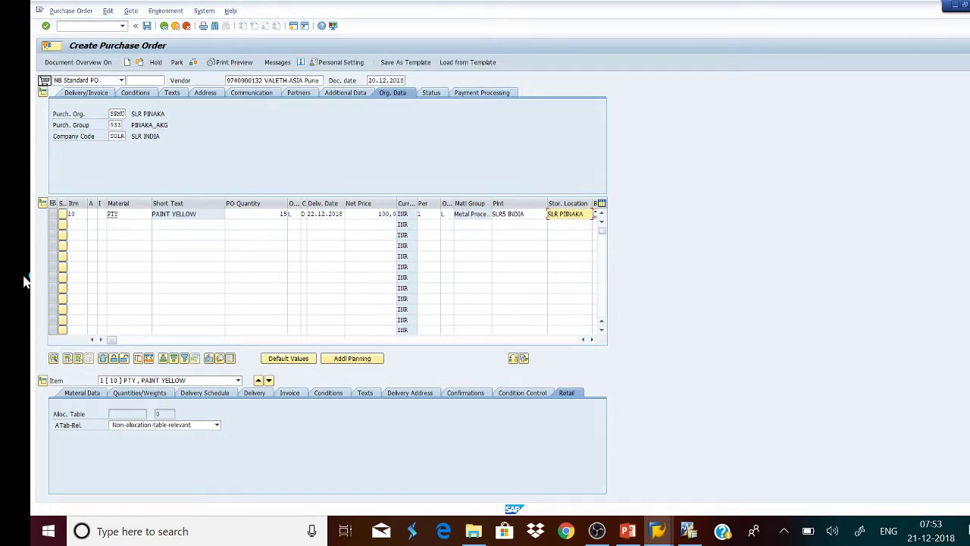
Step: Check the purchase order for errors and save it
{"action": "left_click", "coordinate": [194, 64]}
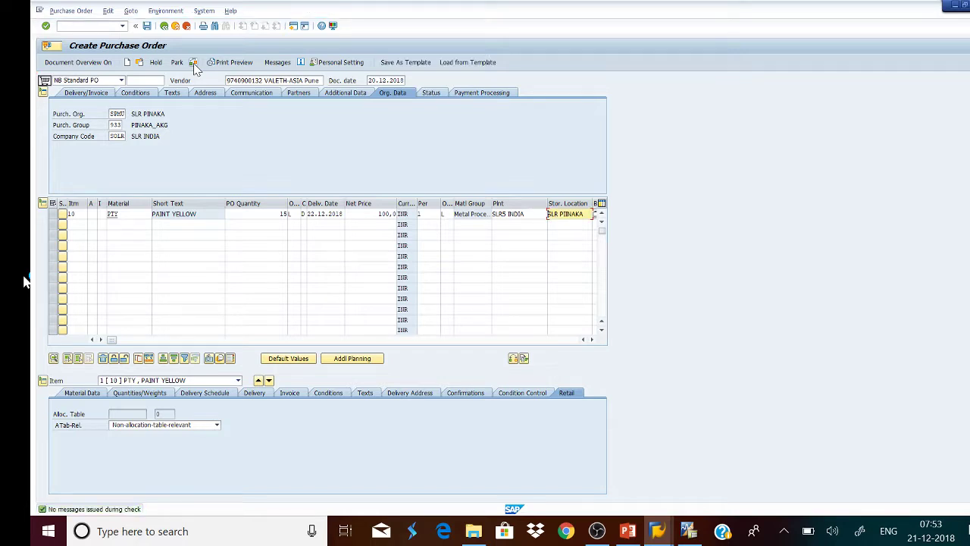
{"action": "left_click", "coordinate": [147, 26]}
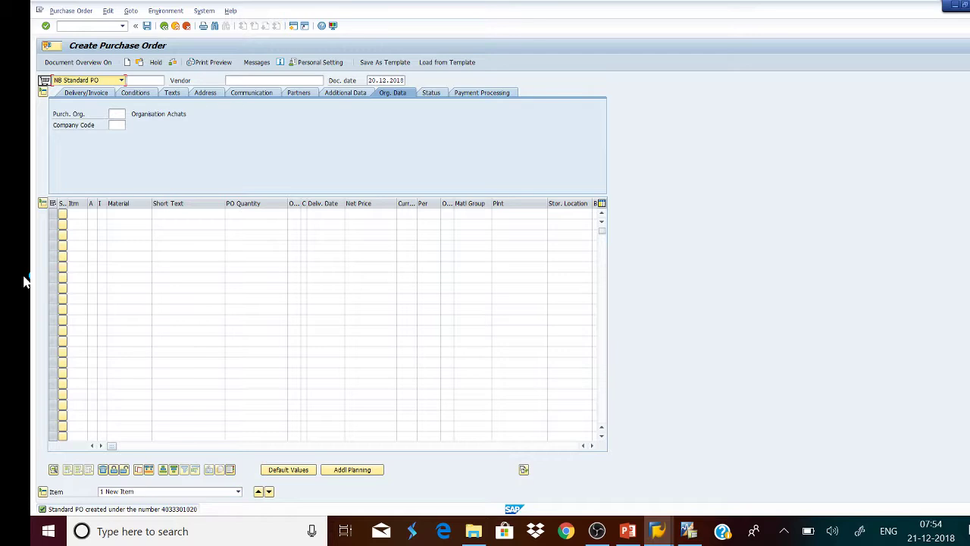
{"action": "key", "text": "F4"}
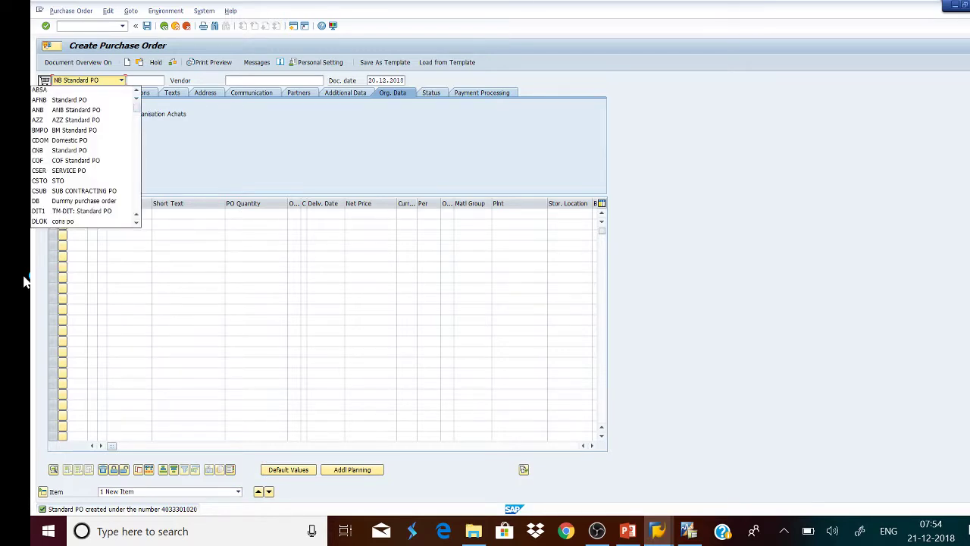
{"action": "key", "text": "Escape"}
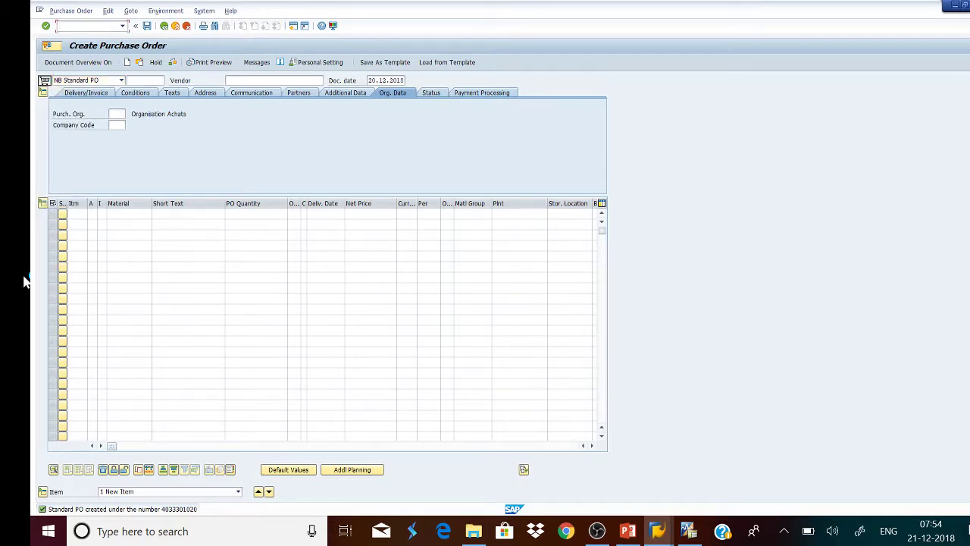
Step: Leave purchase order creation and open the Worklist of Source Inspections transaction
{"action": "type", "text": "/"}
{"action": "type", "text": "nme"}
{"action": "type", "text": "07"}
{"action": "key", "text": "Return"}
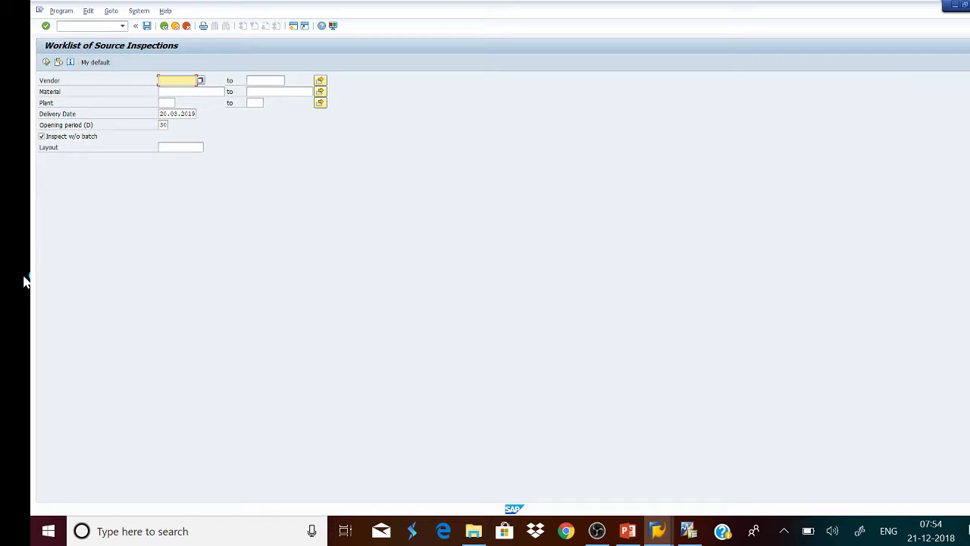
Step: Run the source inspection worklist for the purchase order's vendor number and material PTY
{"action": "type", "text": "9"}
{"action": "key", "text": "Down"}
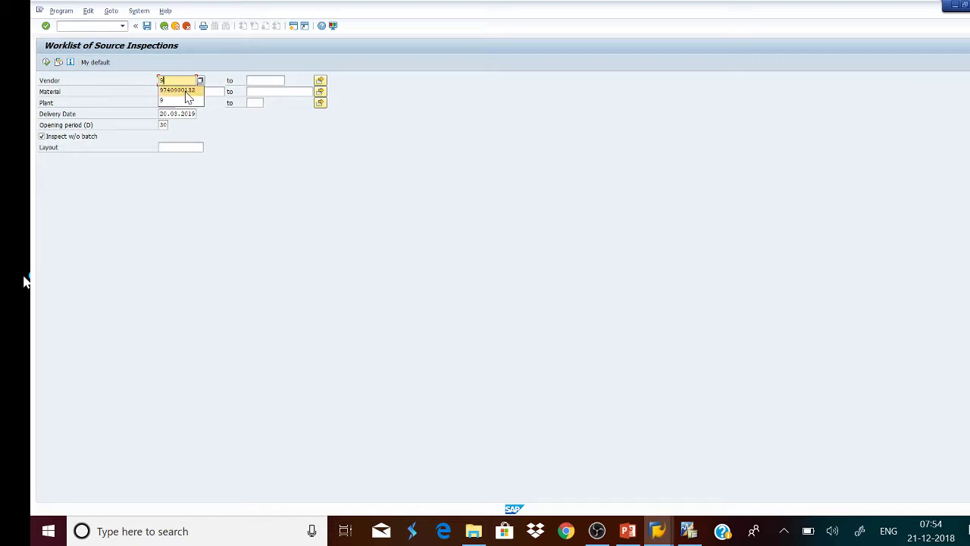
{"action": "key", "text": "Return"}
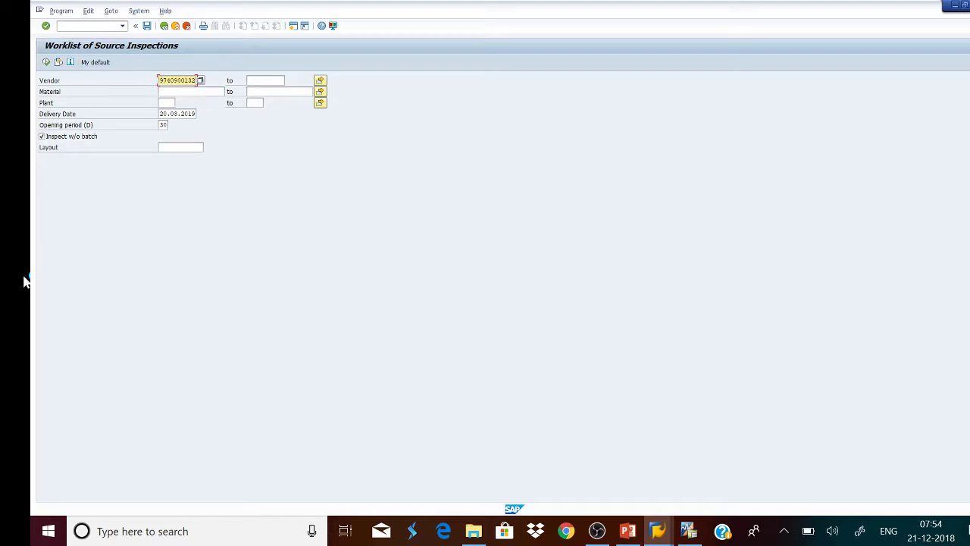
{"action": "key", "text": "Tab"}
{"action": "type", "text": "FT"}
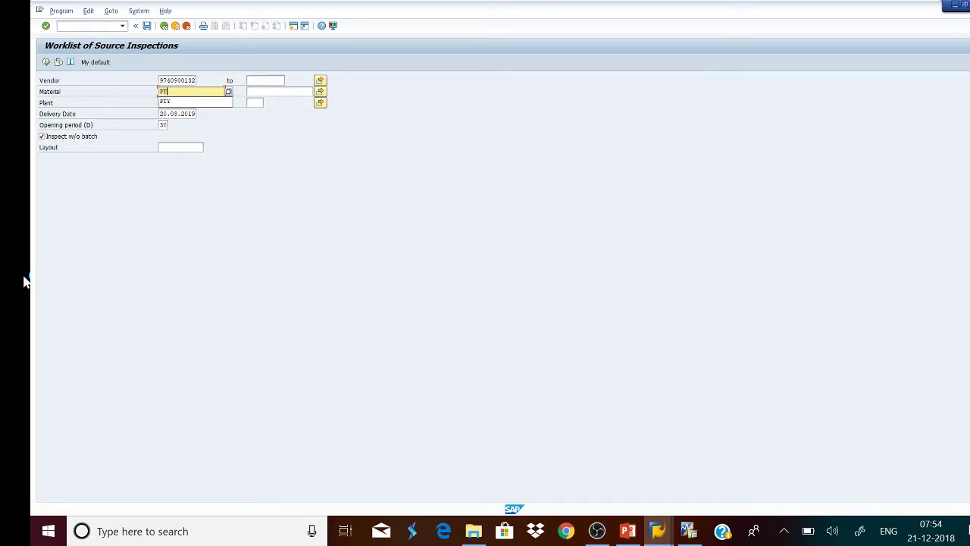
{"action": "key", "text": "Down"}
{"action": "key", "text": "Return"}
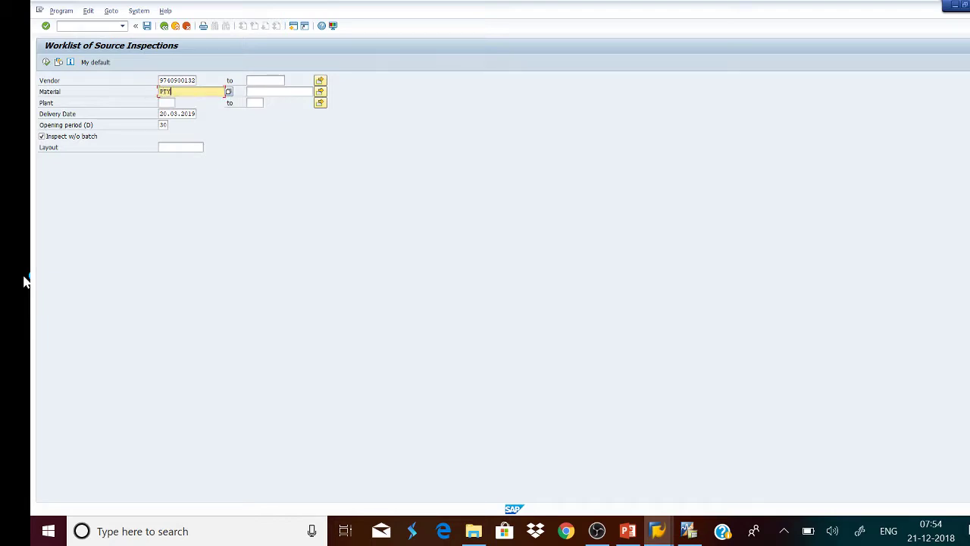
{"action": "left_click", "coordinate": [47, 62]}
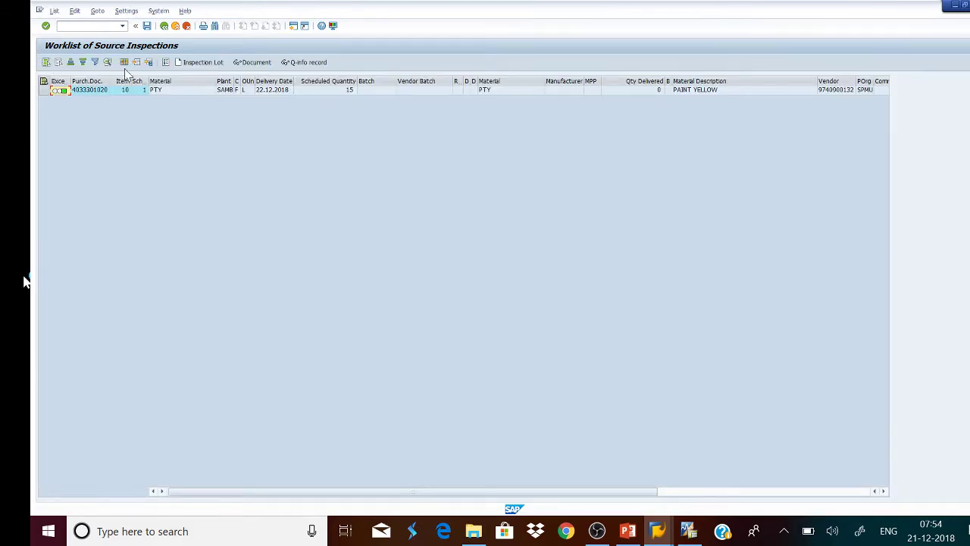
Step: Create an inspection lot for the listed PTY purchase order item and save it
{"action": "left_click", "coordinate": [43, 91]}
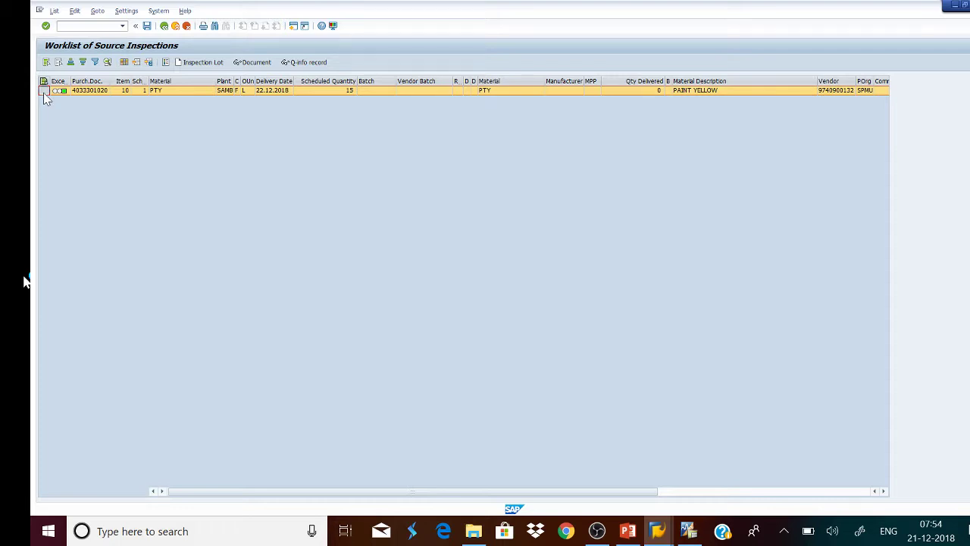
{"action": "left_click", "coordinate": [203, 62]}
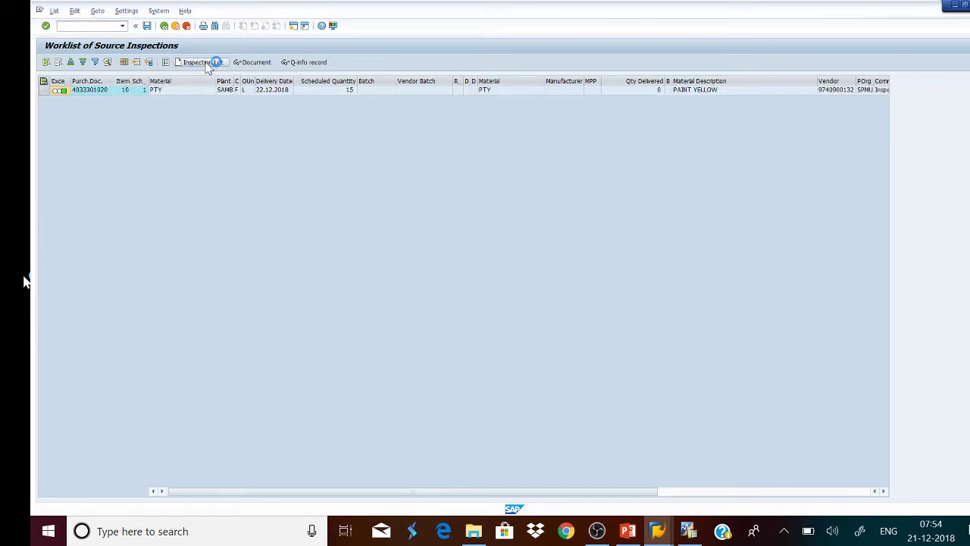
{"action": "left_click", "coordinate": [148, 27]}
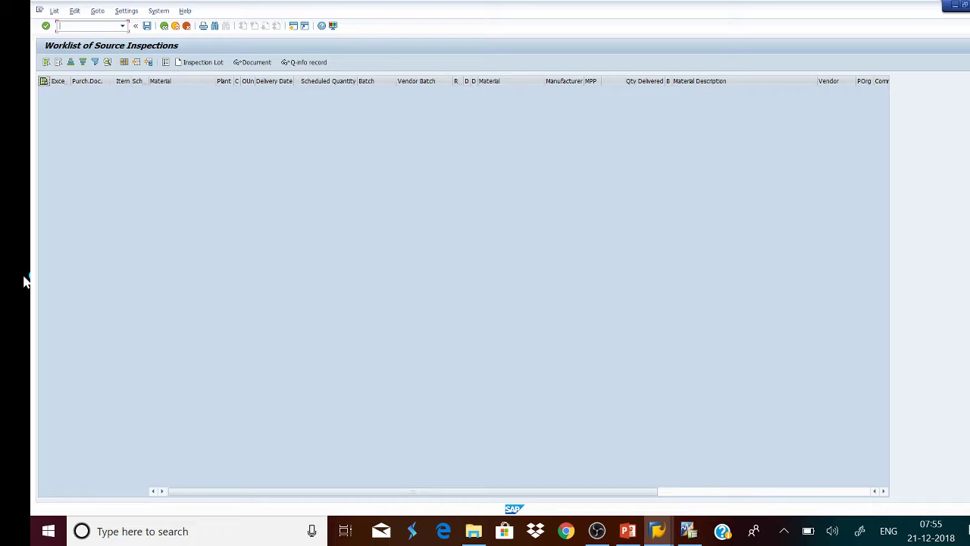
Step: Open transaction QA32 and list the inspection lots without a usage decision for plant SAMB and material PTY
{"action": "type", "text": "/nqa32"}
{"action": "key", "text": "Return"}
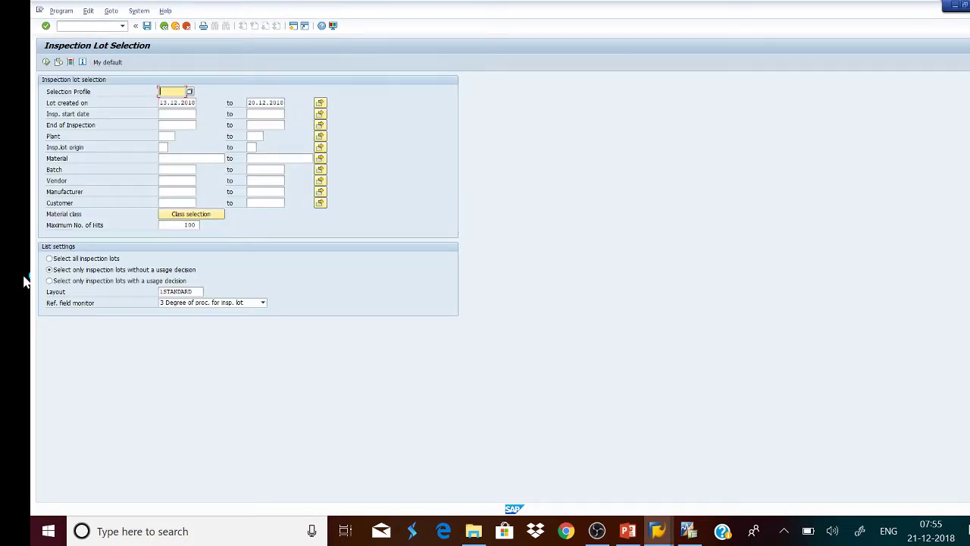
{"action": "key", "text": "Down"}
{"action": "key", "text": "Down"}
{"action": "key", "text": "Down"}
{"action": "key", "text": "Down"}
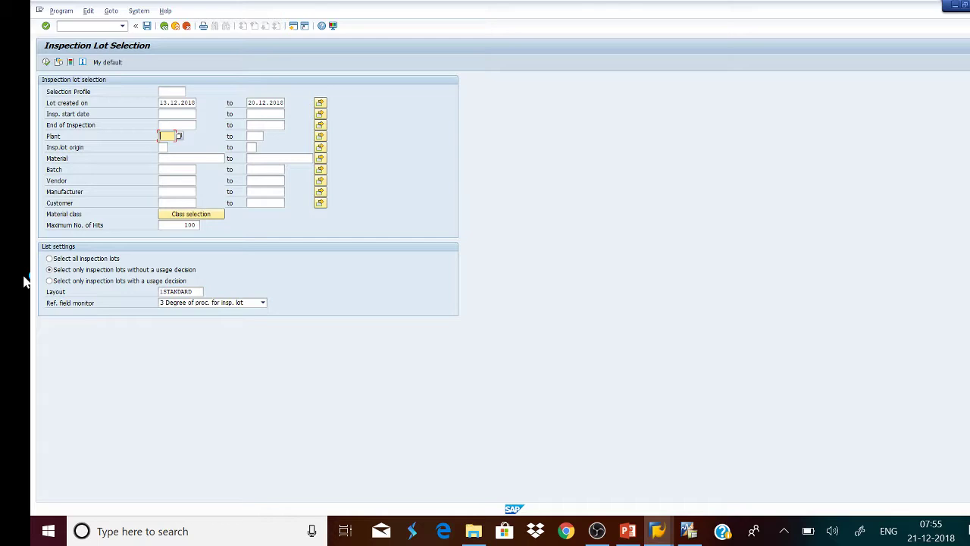
{"action": "type", "text": "SAMP"}
{"action": "key", "text": "Down"}
{"action": "key", "text": "Down"}
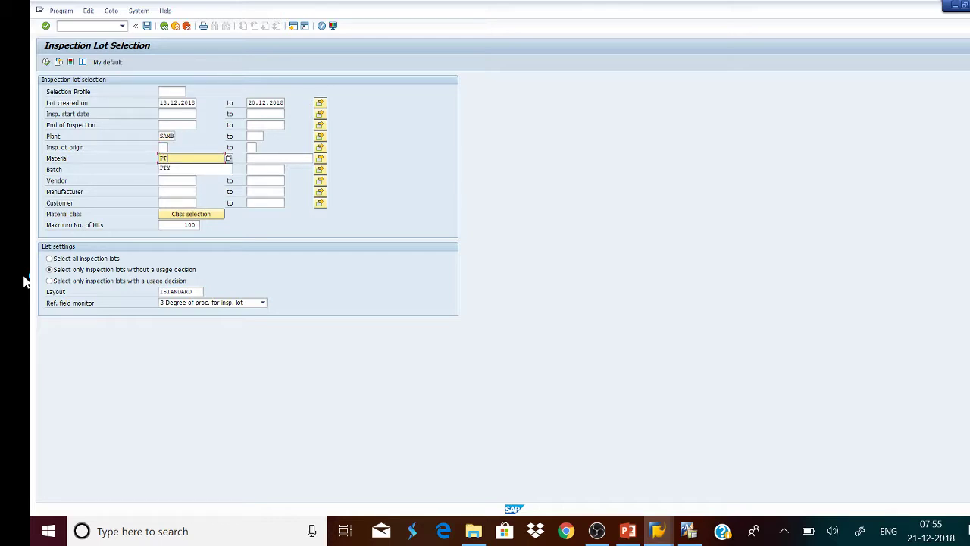
{"action": "type", "text": "Y"}
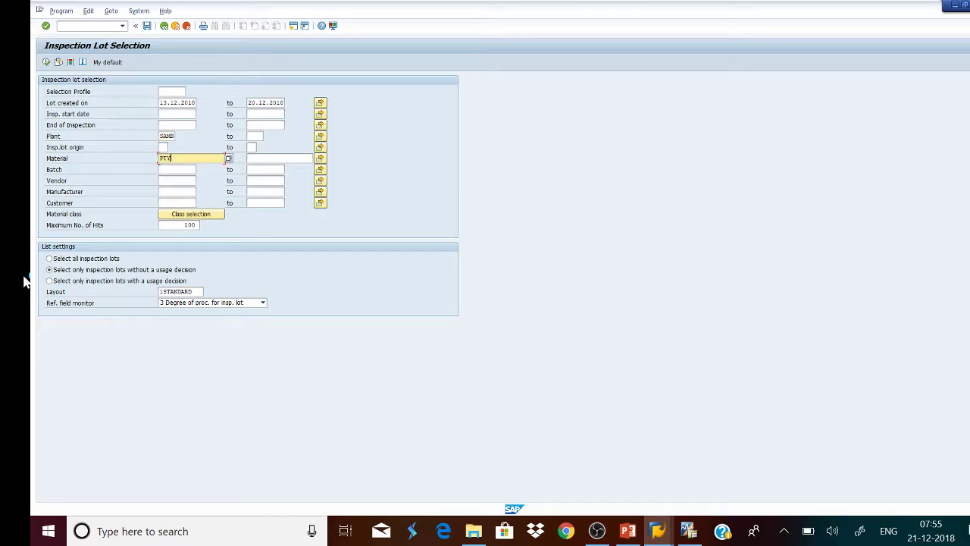
{"action": "left_click", "coordinate": [47, 63]}
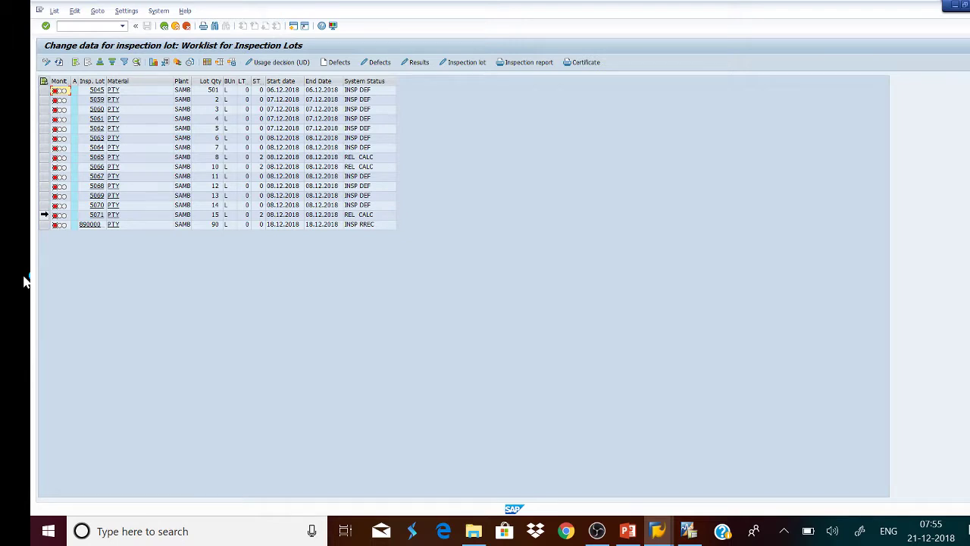
Step: Open results recording for inspection lot 5071 and record Surface Finish Of Paint with 1 inspected, result 5 and a Reject valuation
{"action": "left_click", "coordinate": [44, 214]}
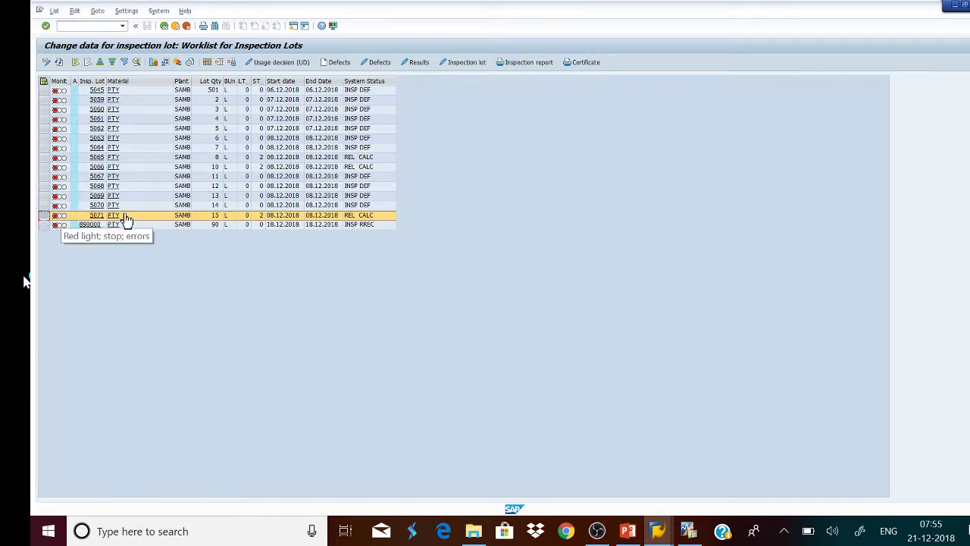
{"action": "left_click", "coordinate": [424, 65]}
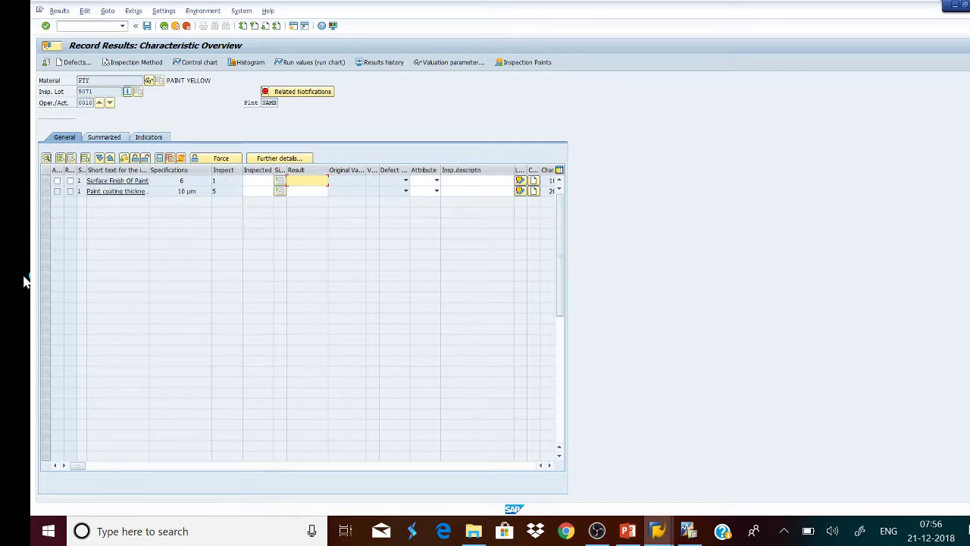
{"action": "key", "text": "shift+Tab"}
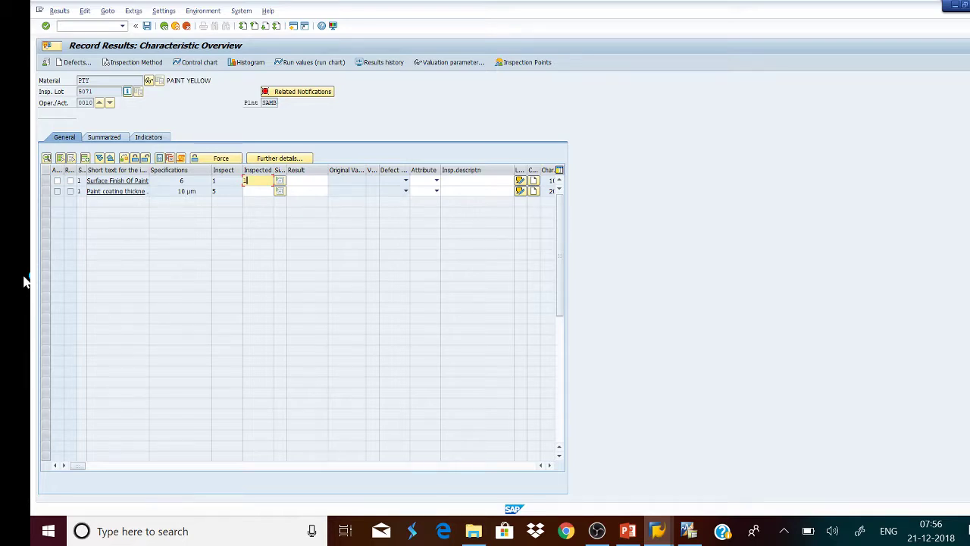
{"action": "type", "text": "1"}
{"action": "key", "text": "Tab"}
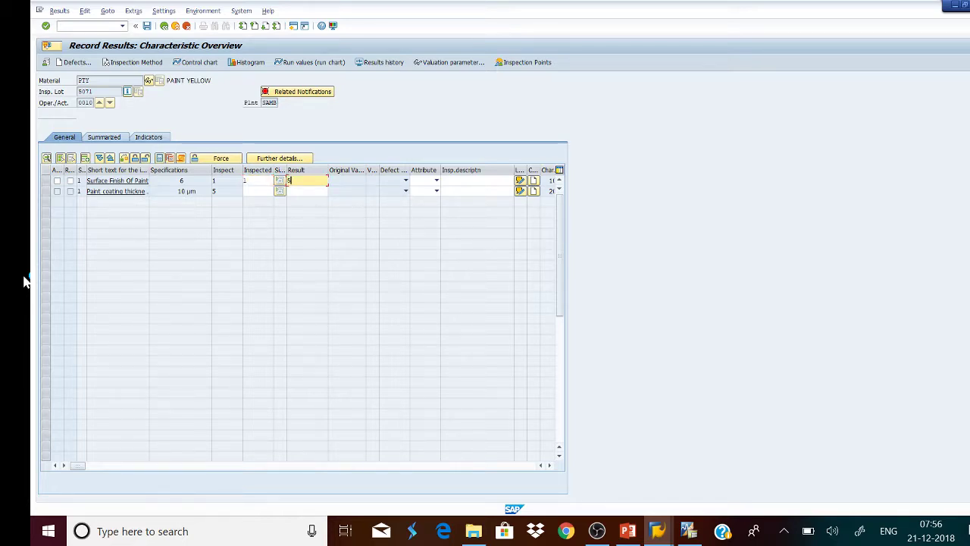
{"action": "key", "text": "Return"}
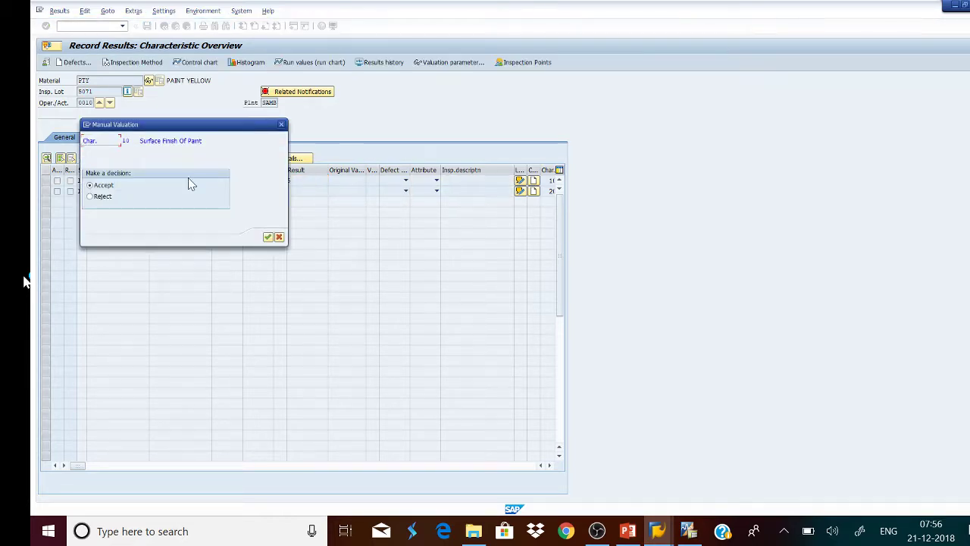
{"action": "left_click", "coordinate": [106, 196]}
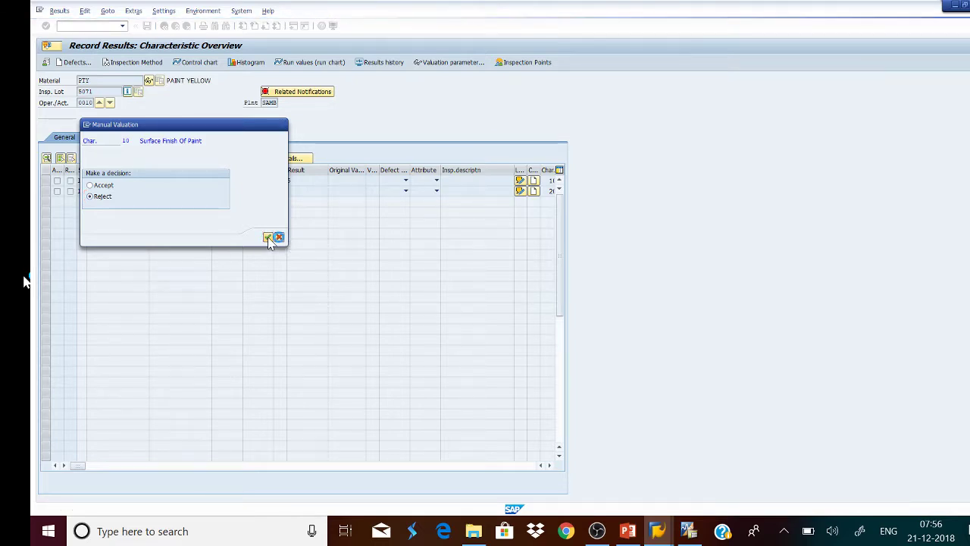
{"action": "left_click", "coordinate": [268, 238]}
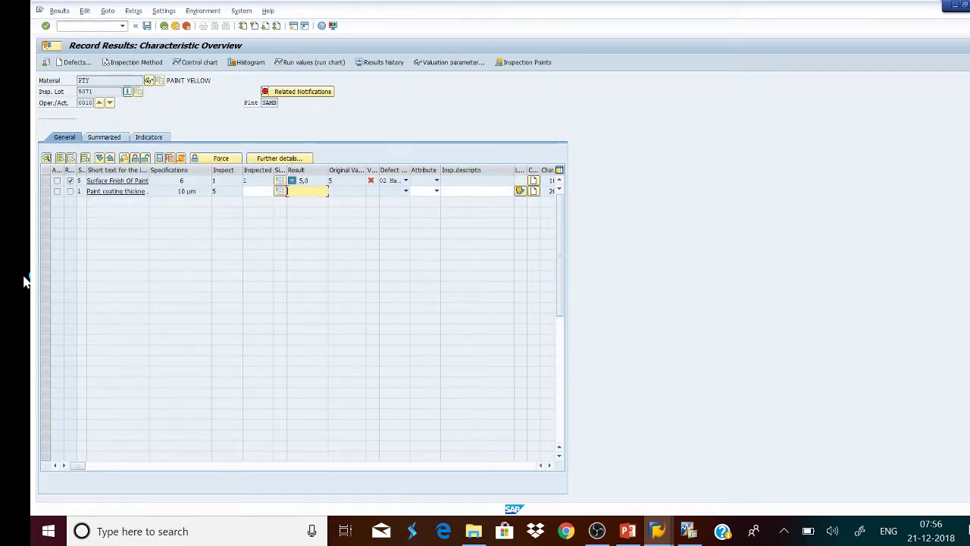
Step: Record the paint coating thickness characteristic with 5 inspected and a result of 10
{"action": "left_click", "coordinate": [261, 191]}
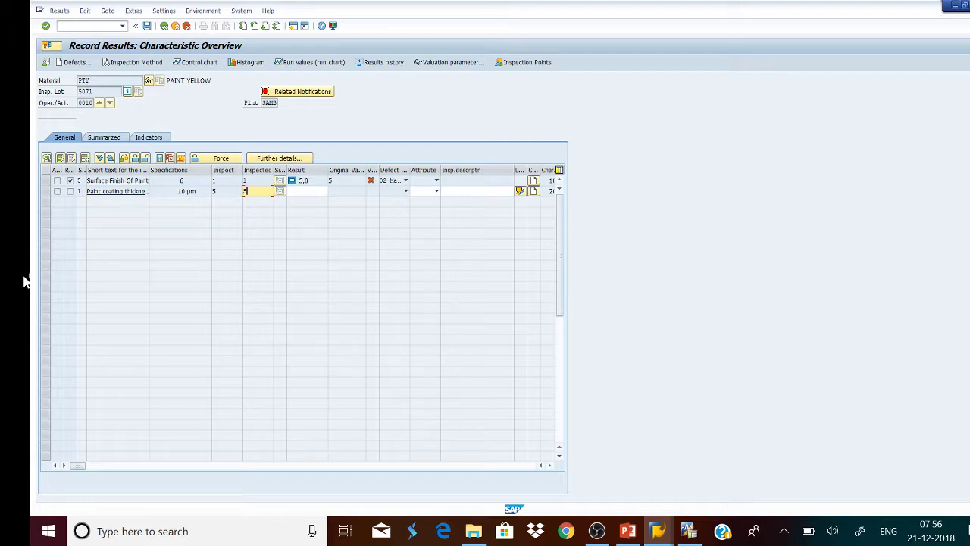
{"action": "type", "text": "5"}
{"action": "key", "text": "Tab"}
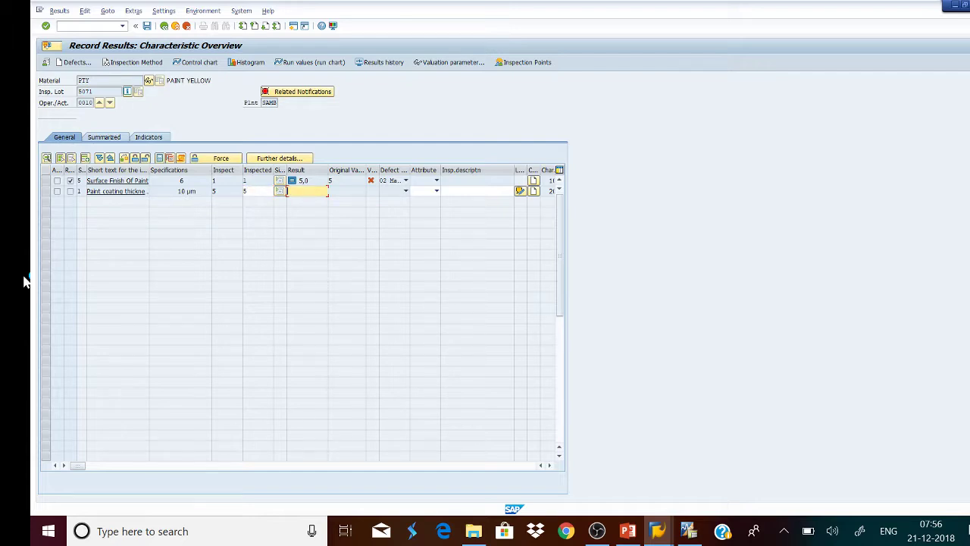
{"action": "type", "text": "10"}
{"action": "key", "text": "Return"}
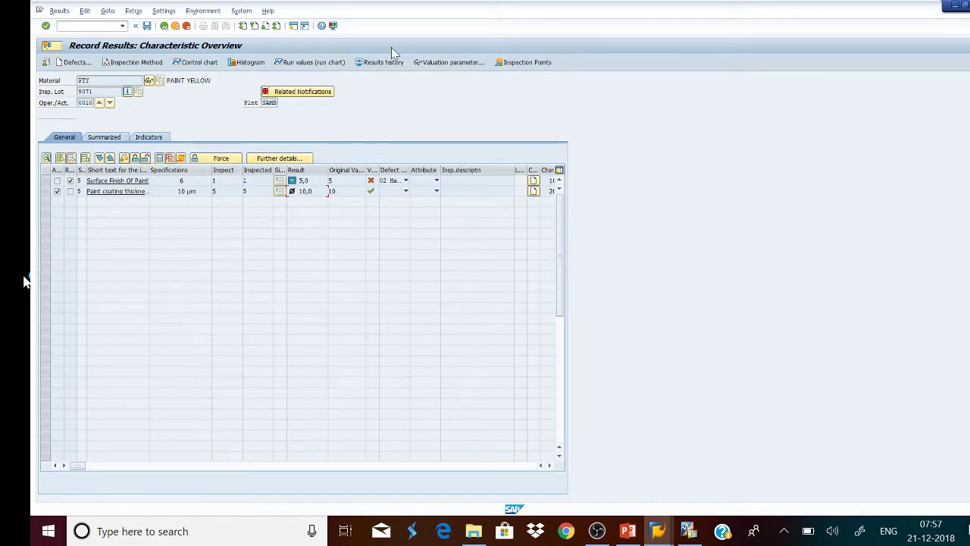
Step: Start defects recording with report type 00000001, Summarized defect report, and open the defect code selection for the first item
{"action": "left_click", "coordinate": [75, 63]}
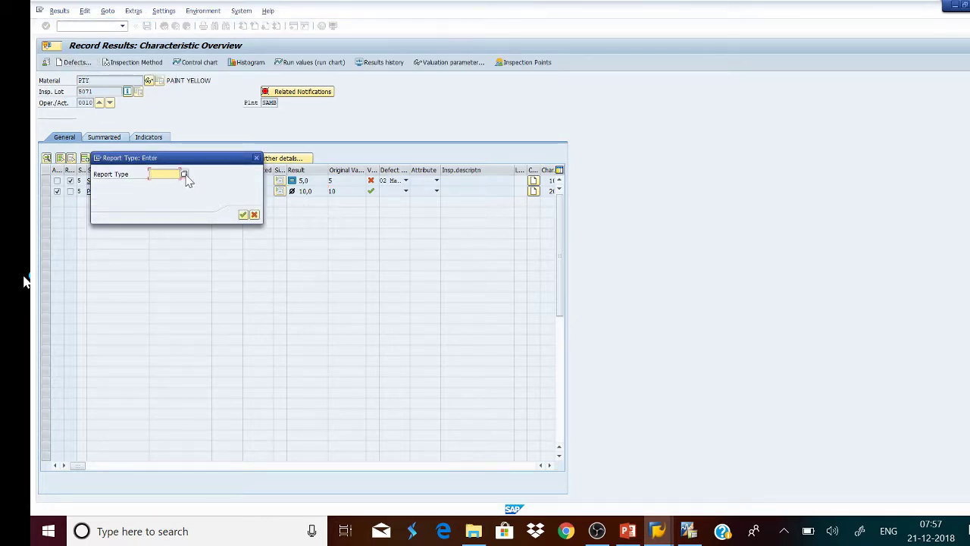
{"action": "left_click", "coordinate": [187, 176]}
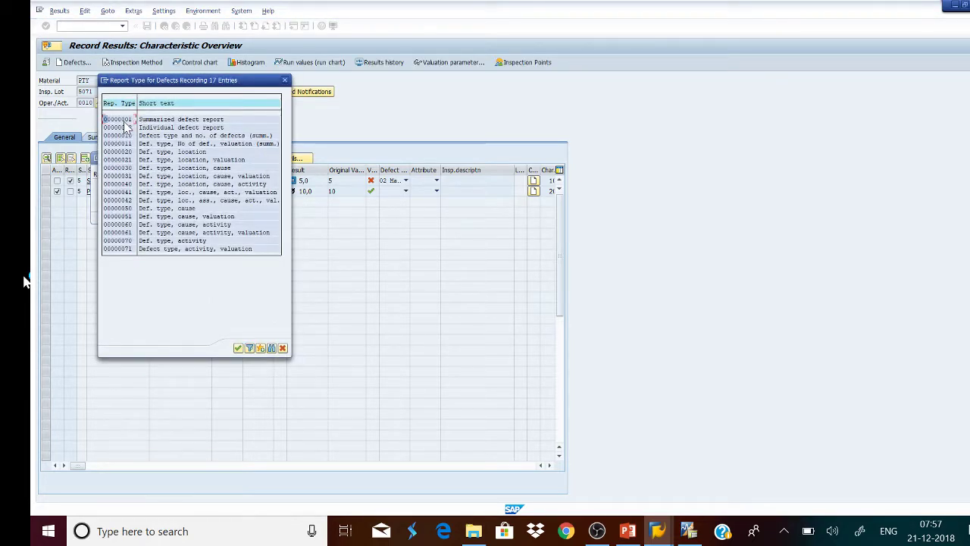
{"action": "left_click", "coordinate": [238, 348]}
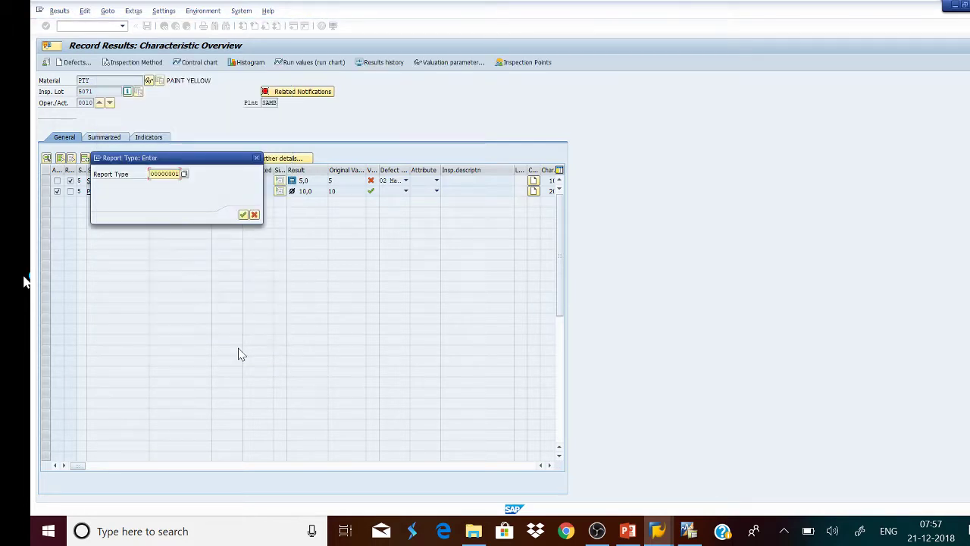
{"action": "left_click", "coordinate": [242, 215]}
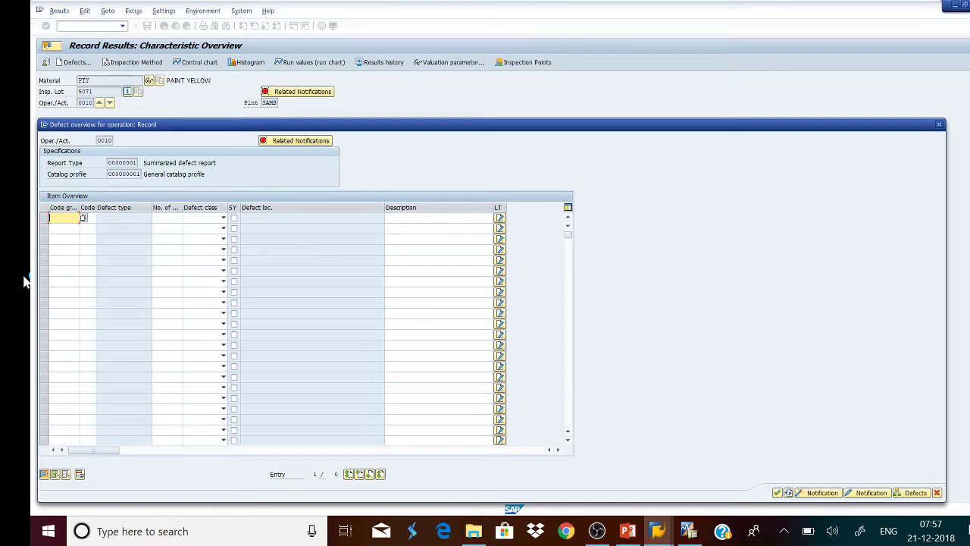
{"action": "left_click", "coordinate": [83, 219]}
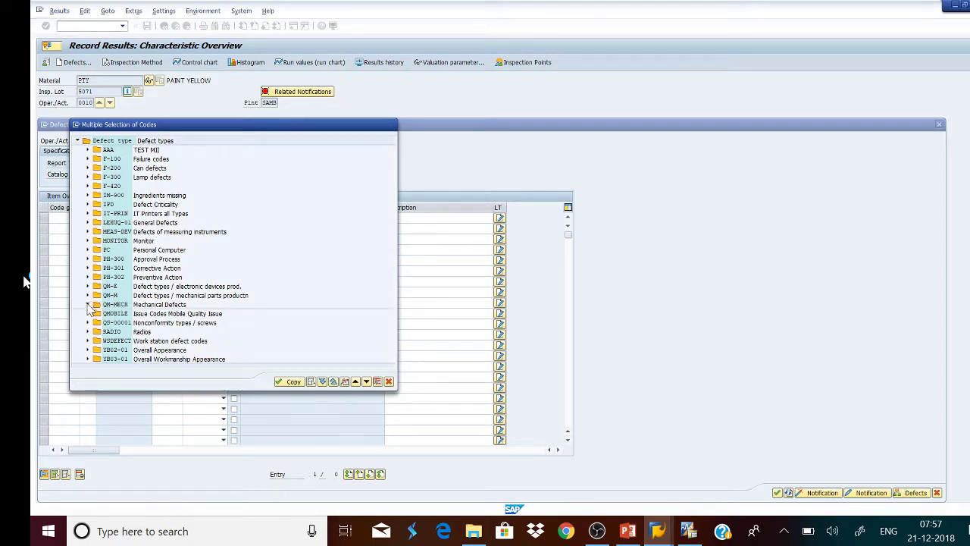
Step: Examine the defect codes in the QM-MECH Mechanical Defects and QMOBILE Issue Codes Mobile Quality Issue groups
{"action": "left_click", "coordinate": [87, 304]}
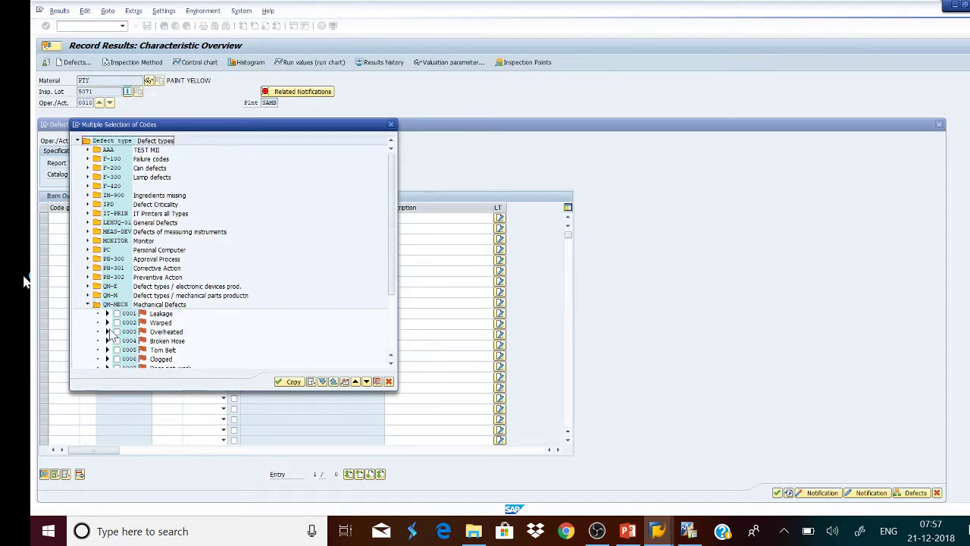
{"action": "left_click", "coordinate": [88, 304]}
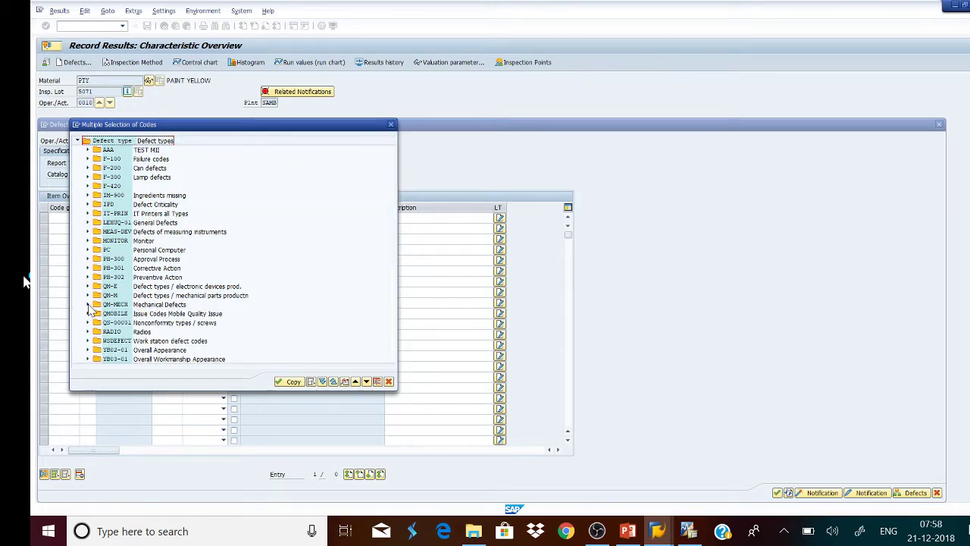
{"action": "left_click", "coordinate": [87, 313]}
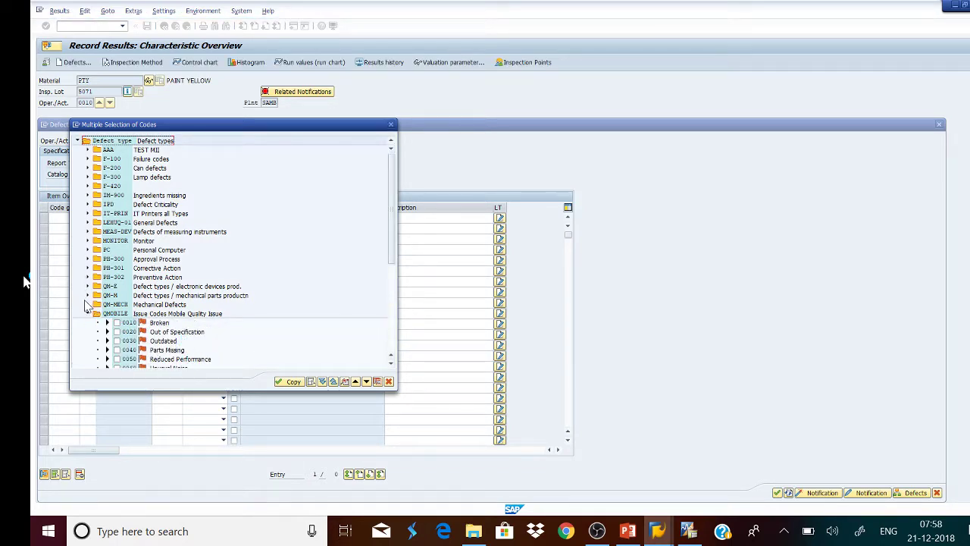
{"action": "left_click", "coordinate": [391, 363]}
{"action": "left_click", "coordinate": [391, 363]}
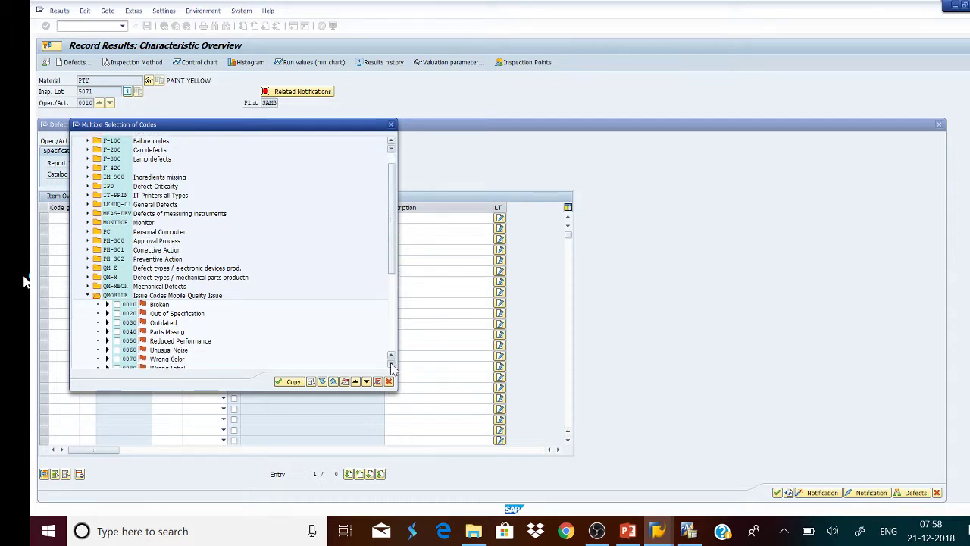
{"action": "left_click", "coordinate": [391, 364]}
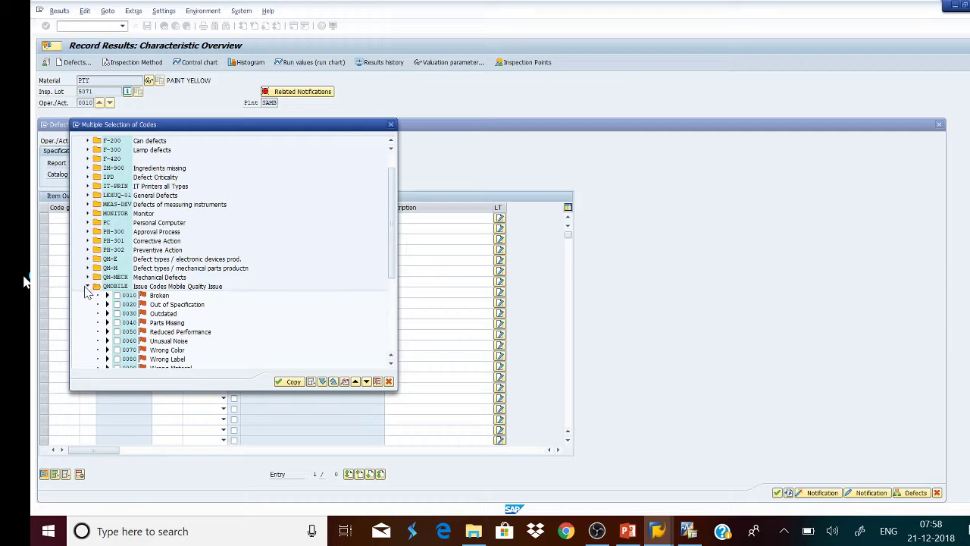
{"action": "left_click", "coordinate": [87, 286]}
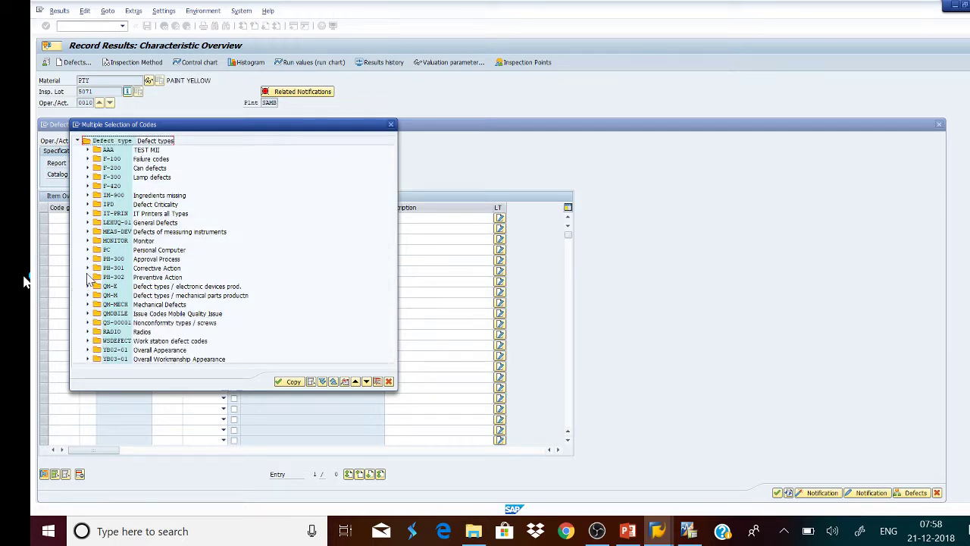
{"action": "left_click", "coordinate": [88, 313]}
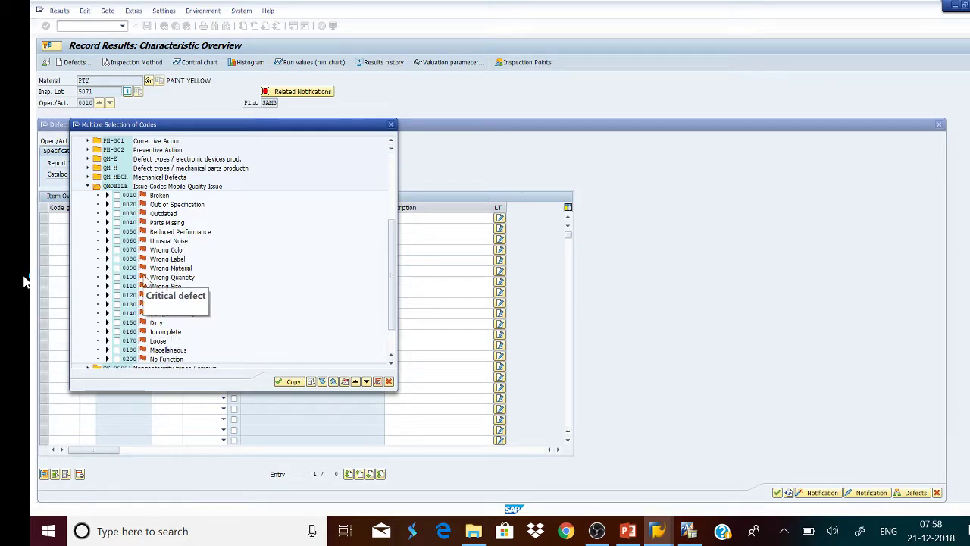
{"action": "left_click", "coordinate": [87, 186]}
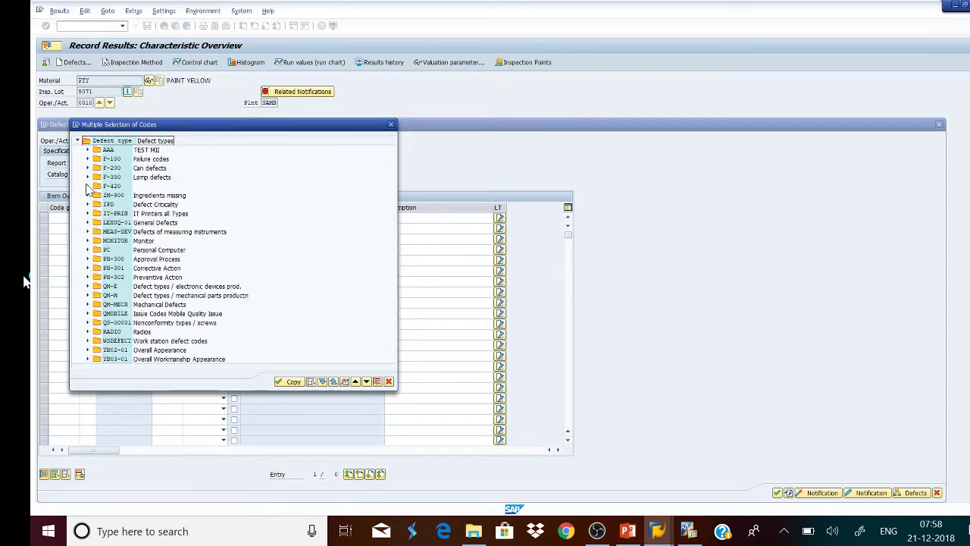
{"action": "left_click", "coordinate": [99, 279]}
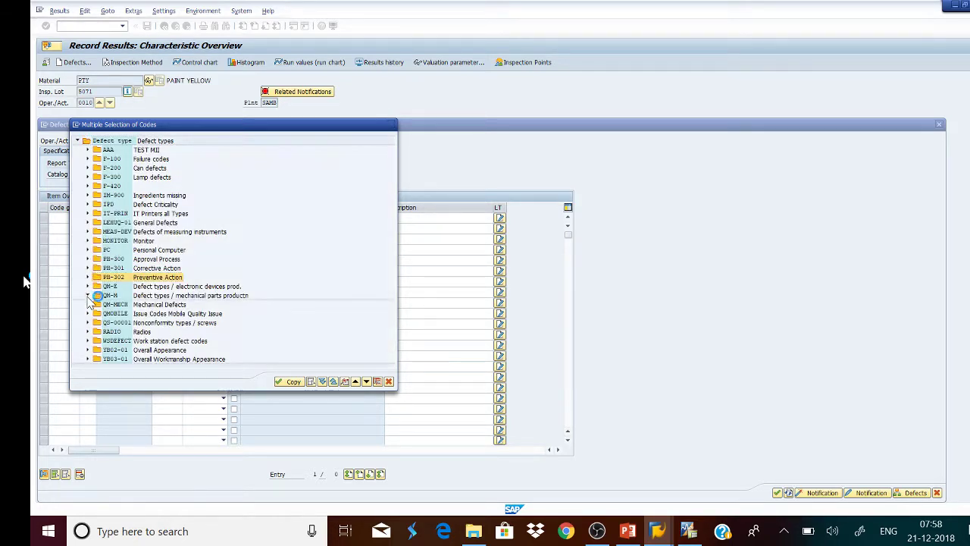
Step: Add defect code 2, Surface, from code group QM-M and describe it as "surface finish of paint is poor"
{"action": "left_click", "coordinate": [87, 296]}
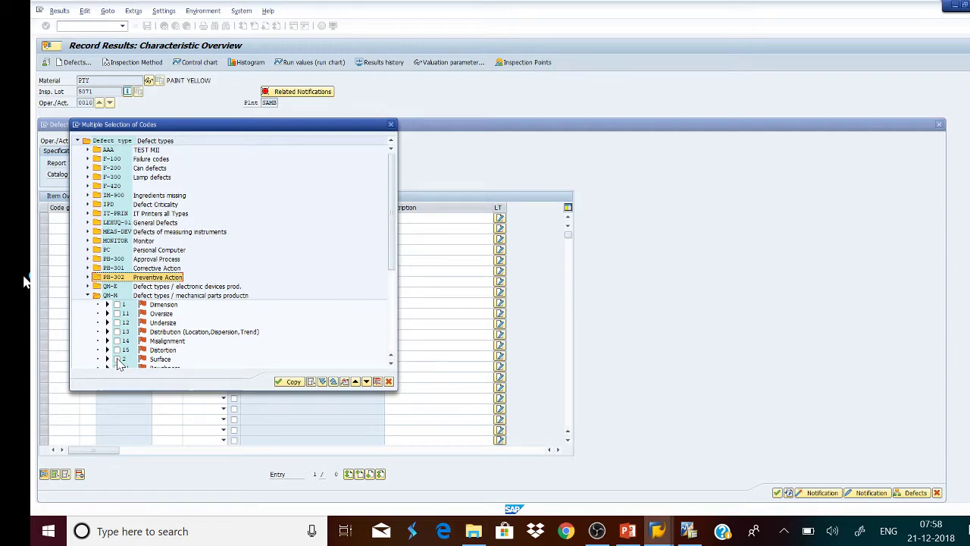
{"action": "left_click", "coordinate": [118, 360]}
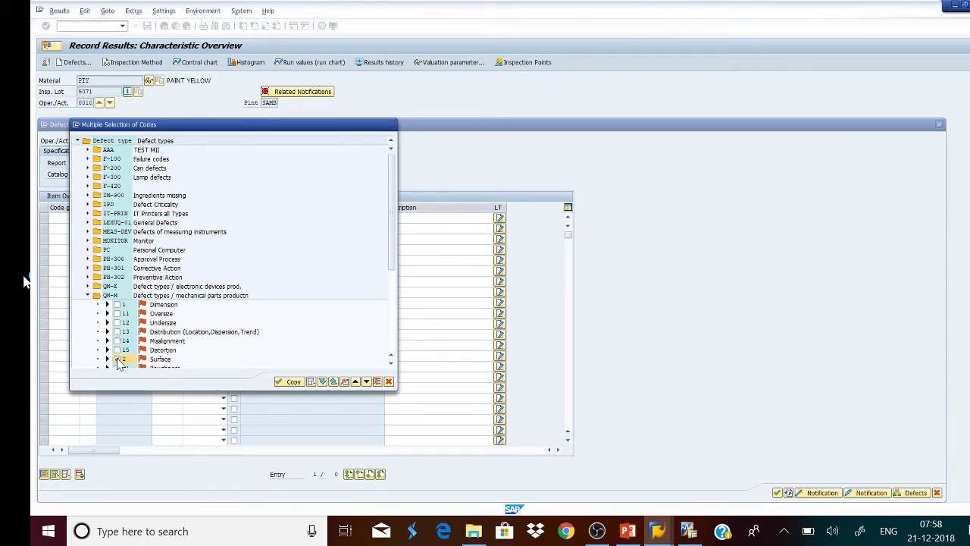
{"action": "left_click", "coordinate": [290, 382]}
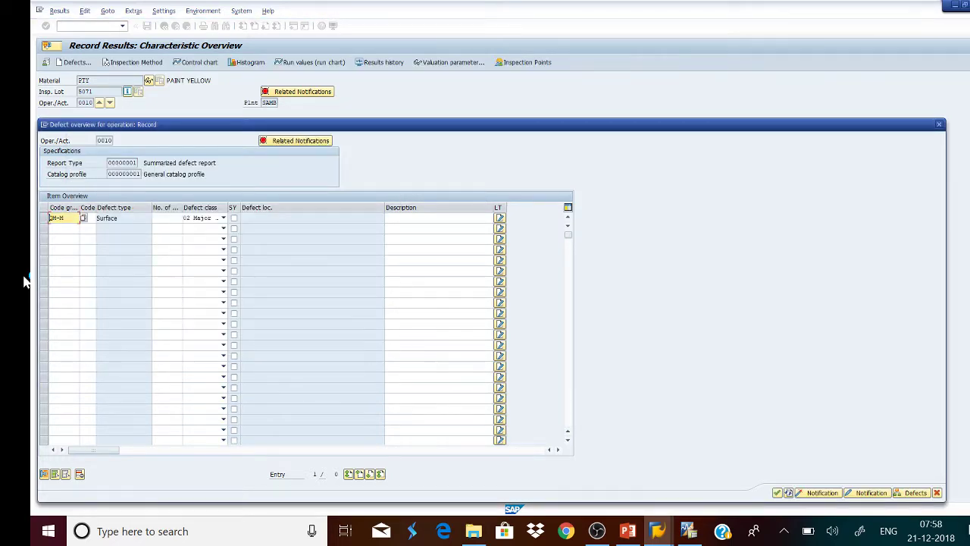
{"action": "left_click", "coordinate": [417, 217]}
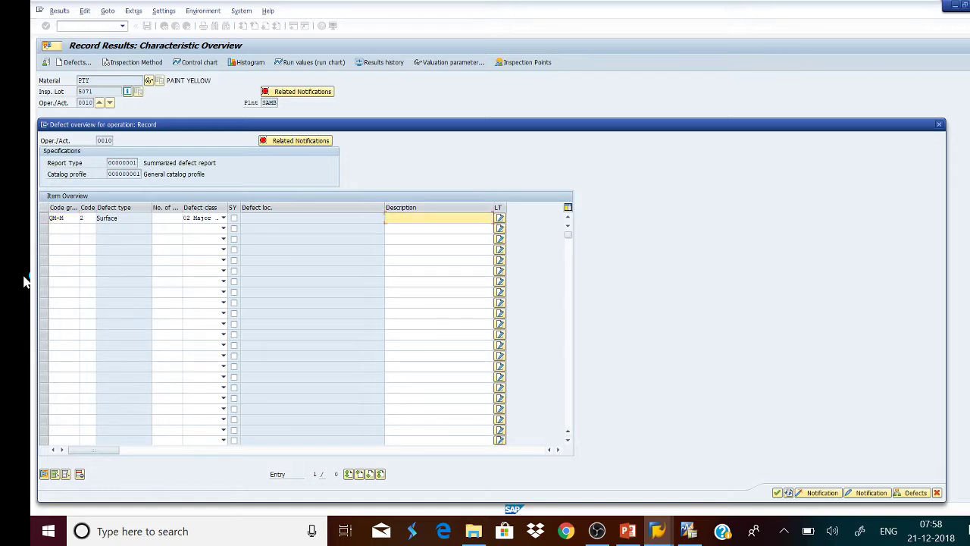
{"action": "type", "text": "surface finish of paint is poor"}
Step: Activate a quality notification for the surface defect item with priority 1, Very high
{"action": "left_click", "coordinate": [43, 219]}
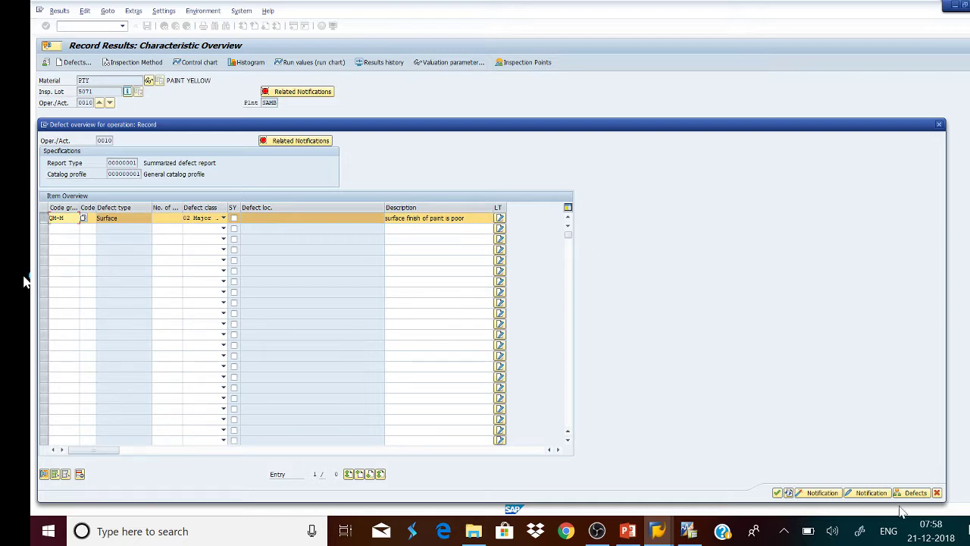
{"action": "left_click", "coordinate": [820, 494]}
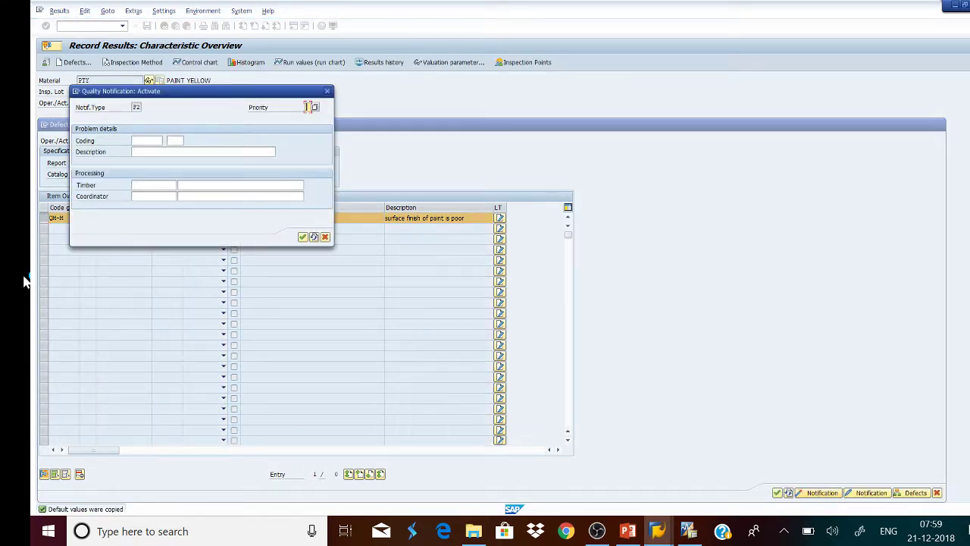
{"action": "left_click", "coordinate": [315, 108]}
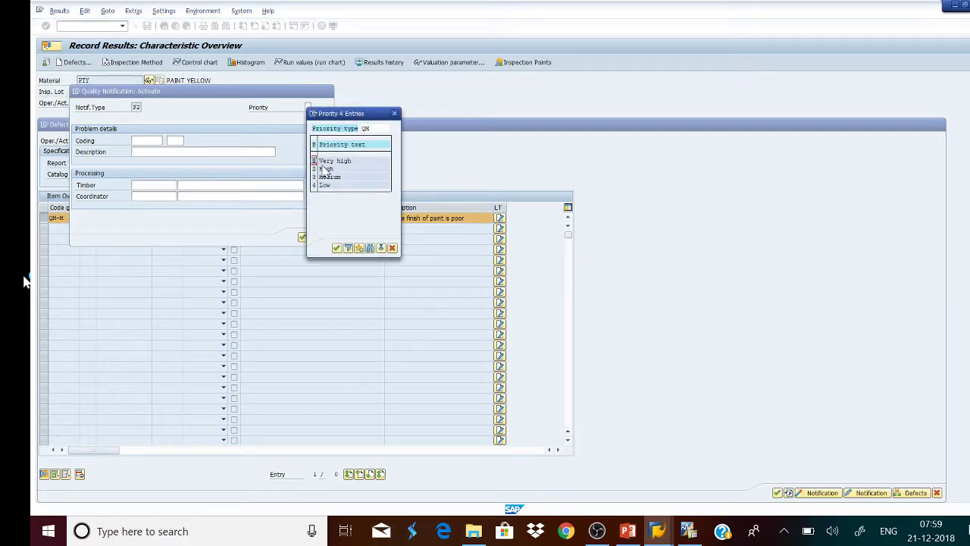
{"action": "left_click", "coordinate": [336, 248]}
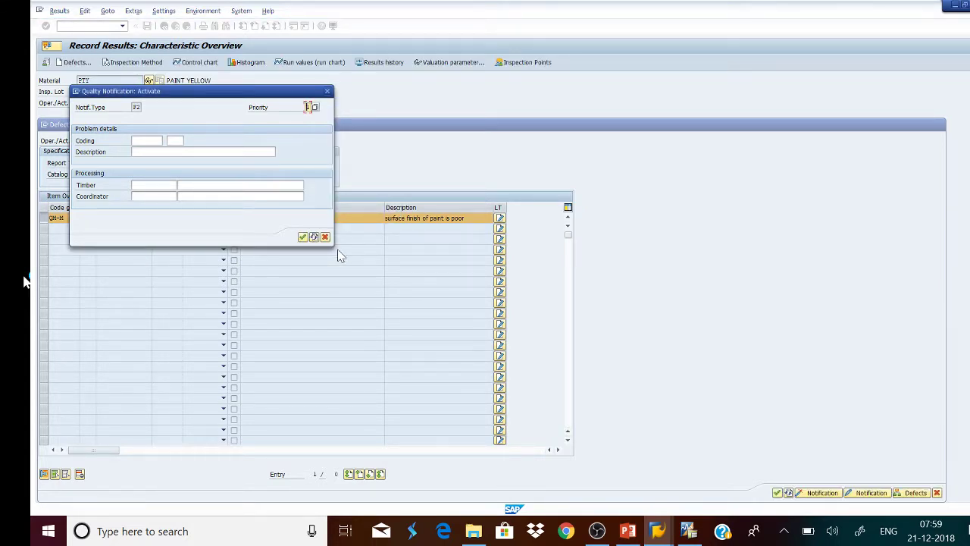
{"action": "left_click", "coordinate": [304, 237]}
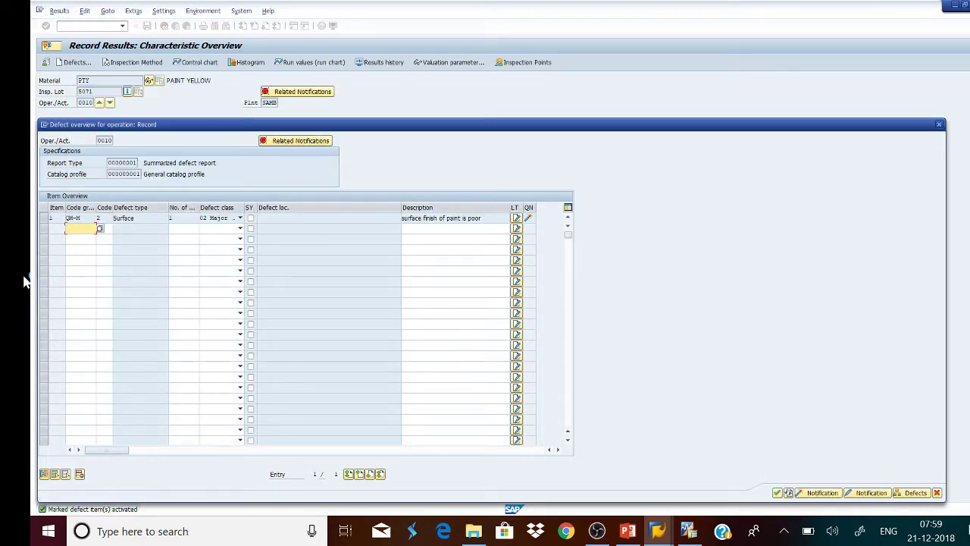
Step: Accept the defect overview and save the inspection results for operation 0010
{"action": "left_click", "coordinate": [777, 494]}
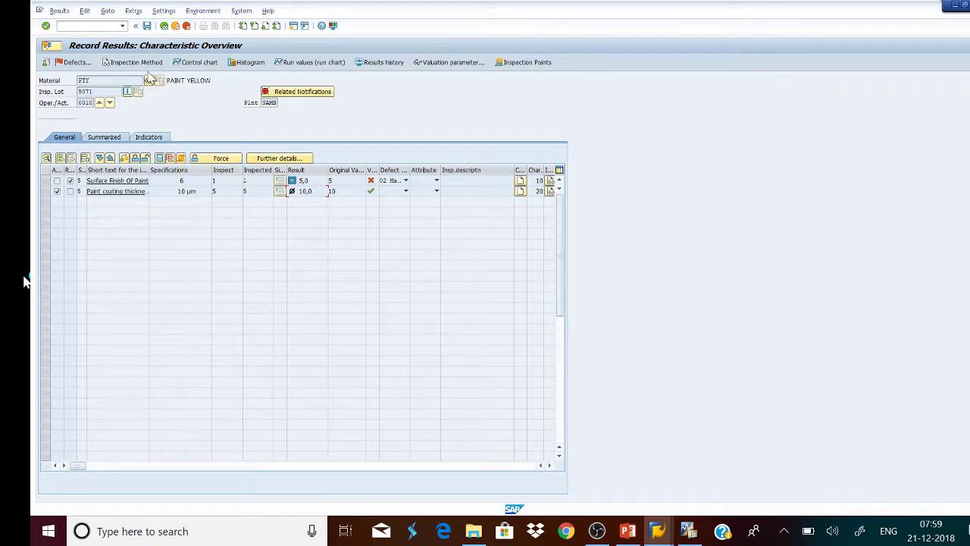
{"action": "left_click", "coordinate": [147, 26]}
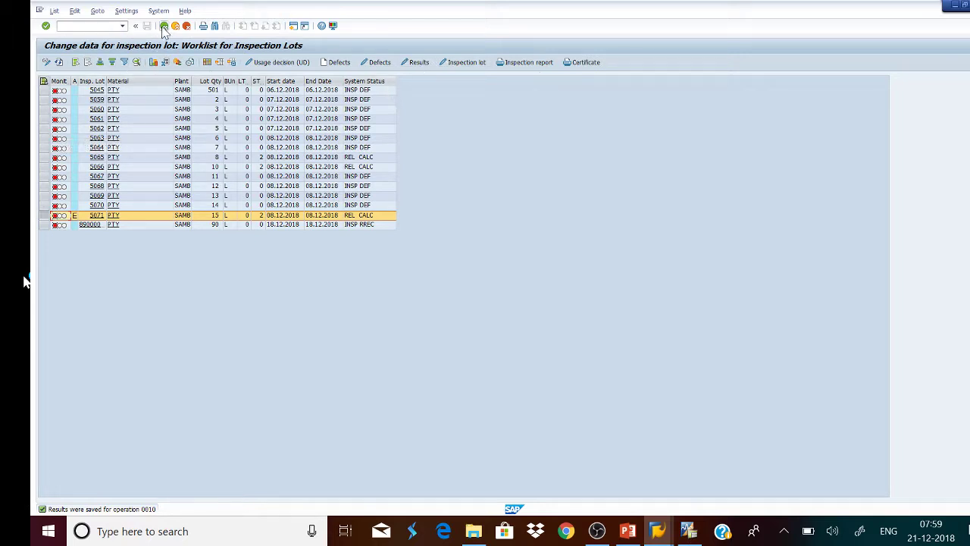
Step: Run transaction QM10 and list the outstanding and in-process quality notifications
{"action": "left_click", "coordinate": [106, 25]}
{"action": "type", "text": "qm10"}
{"action": "key", "text": "BackSpace"}
{"action": "key", "text": "BackSpace"}
{"action": "key", "text": "BackSpace"}
{"action": "type", "text": "/nqm10"}
{"action": "key", "text": "Return"}
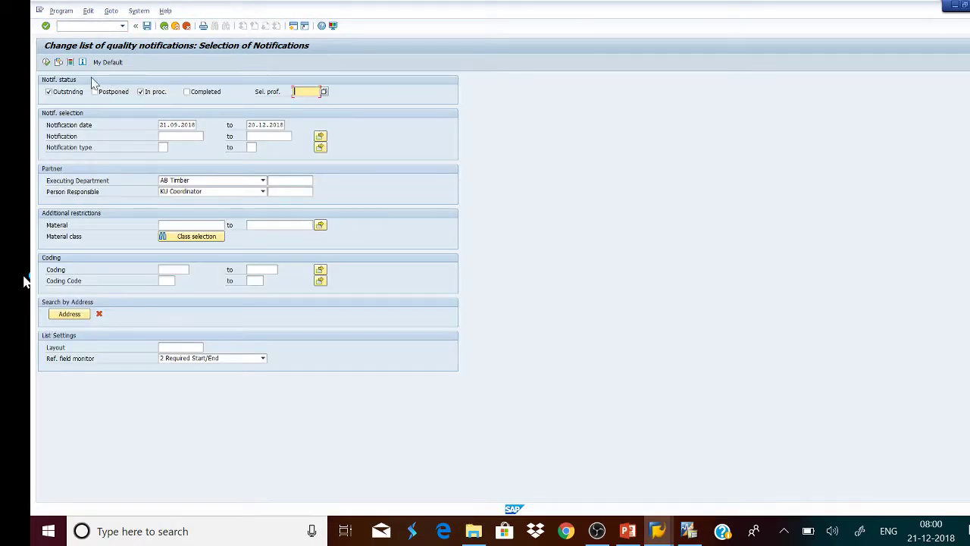
{"action": "left_click", "coordinate": [47, 91]}
{"action": "left_click", "coordinate": [45, 62]}
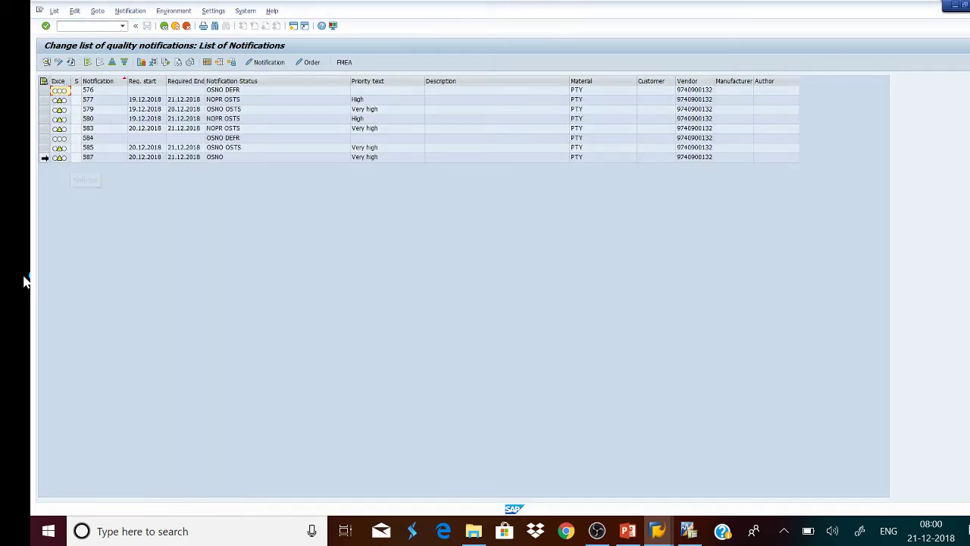
Step: Open notification 587 for change and set its subject coding to QMOBILE 0005, Shop Floor
{"action": "left_click", "coordinate": [44, 156]}
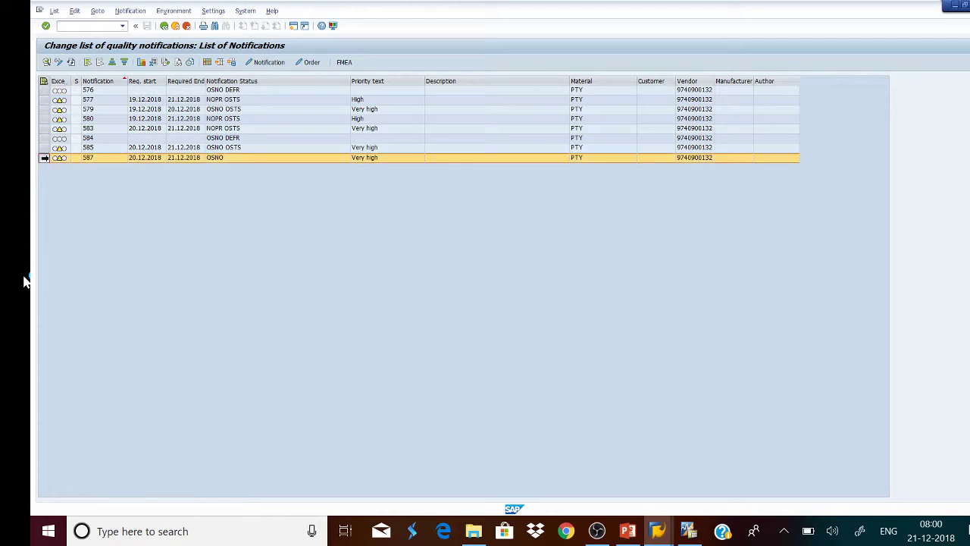
{"action": "left_click", "coordinate": [269, 63]}
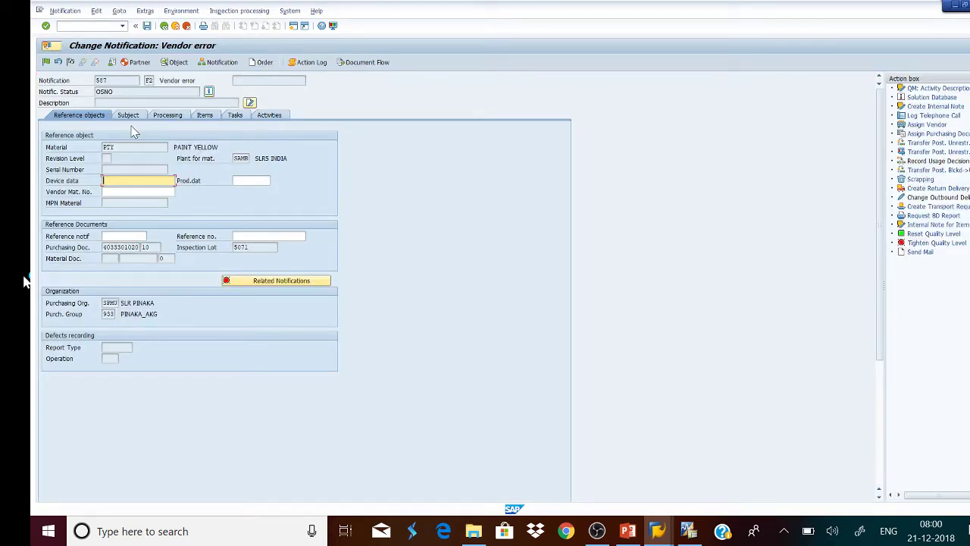
{"action": "left_click", "coordinate": [131, 120]}
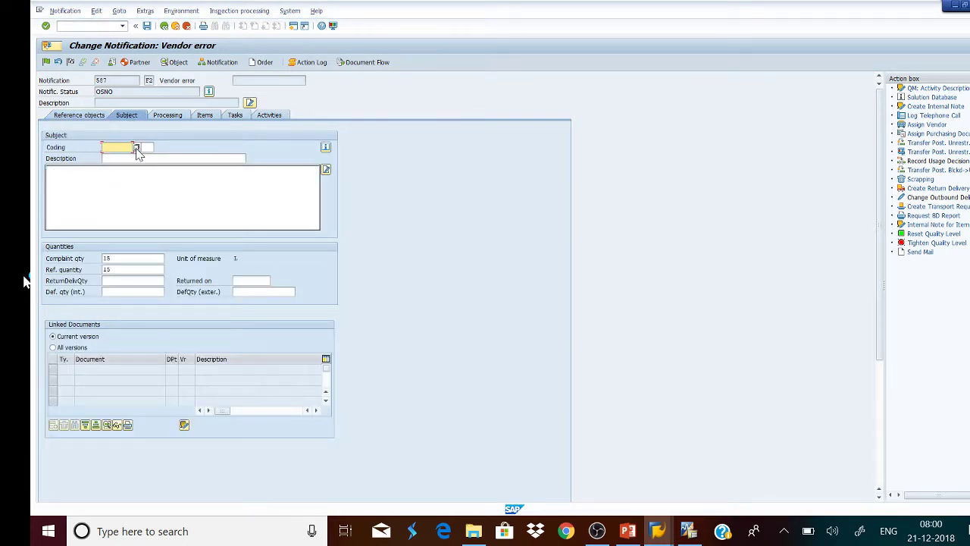
{"action": "left_click", "coordinate": [137, 148]}
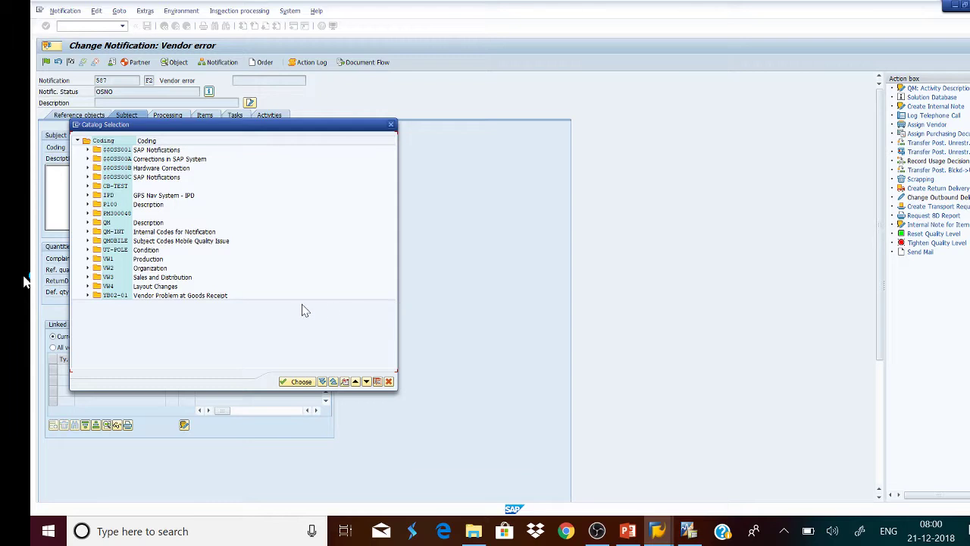
{"action": "left_click", "coordinate": [87, 241]}
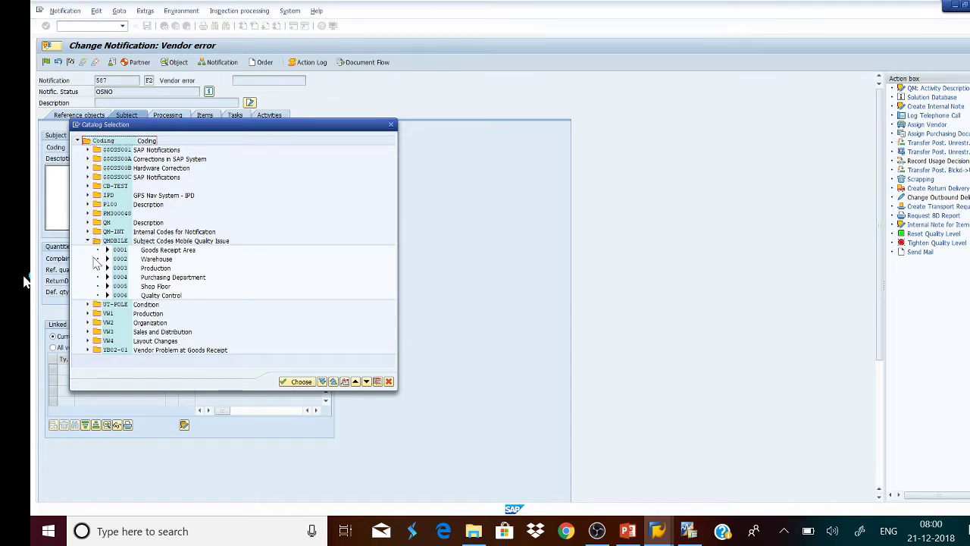
{"action": "left_click", "coordinate": [119, 286]}
{"action": "double_click", "coordinate": [119, 286]}
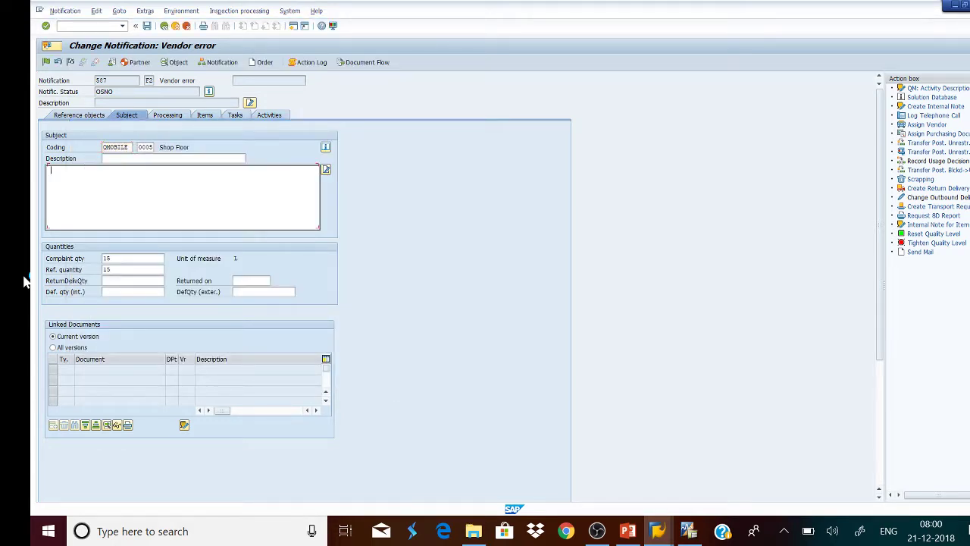
Step: Enter the subject long text "Surface of Component was not cleaned", "OR", "Quality of Paint may also be bad" on three lines
{"action": "type", "text": "Surface of Componen"}
{"action": "type", "text": "t was not cleaned"}
{"action": "key", "text": "Return"}
{"action": "type", "text": "c"}
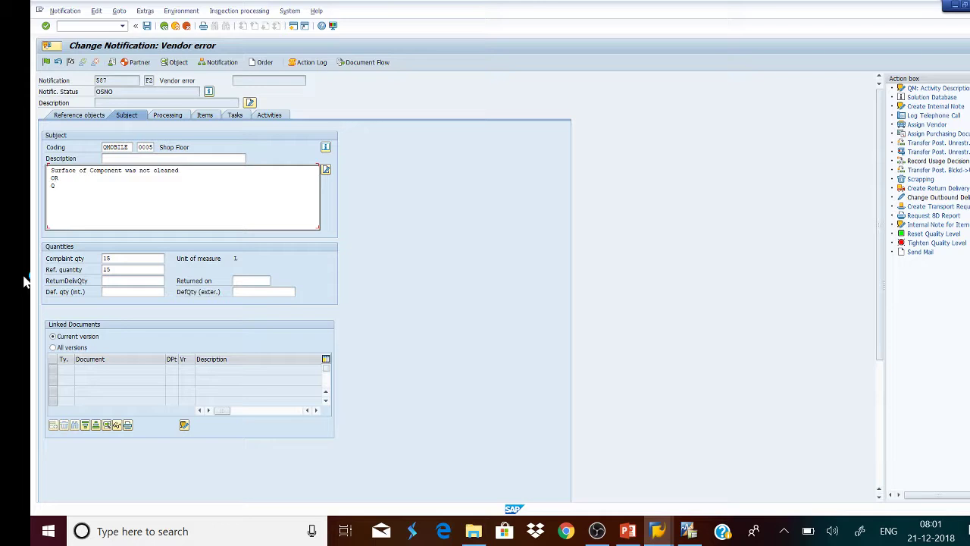
{"action": "type", "text": "y "}
{"action": "type", "text": "of Fa"}
{"action": "type", "text": "int may"}
{"action": "type", "text": " also"}
{"action": "type", "text": " be "}
{"action": "type", "text": "bad"}
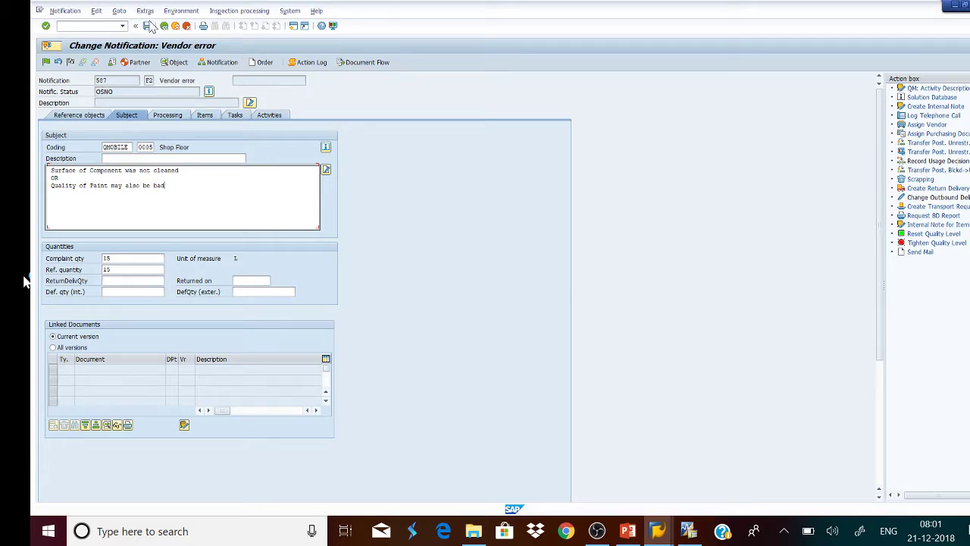
Step: Save the notification, assigning the first user in the search results as its KU Coordinator partner
{"action": "left_click", "coordinate": [148, 25]}
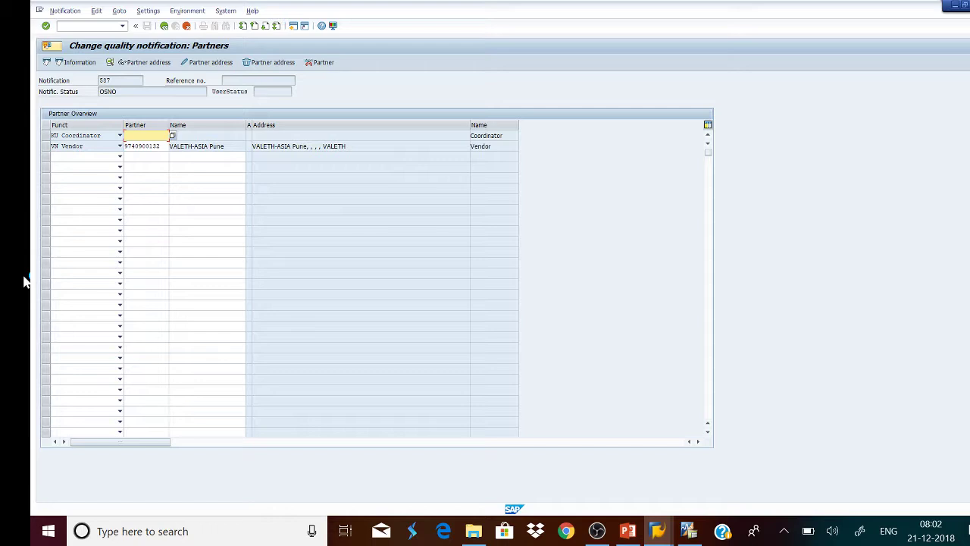
{"action": "left_click", "coordinate": [173, 136]}
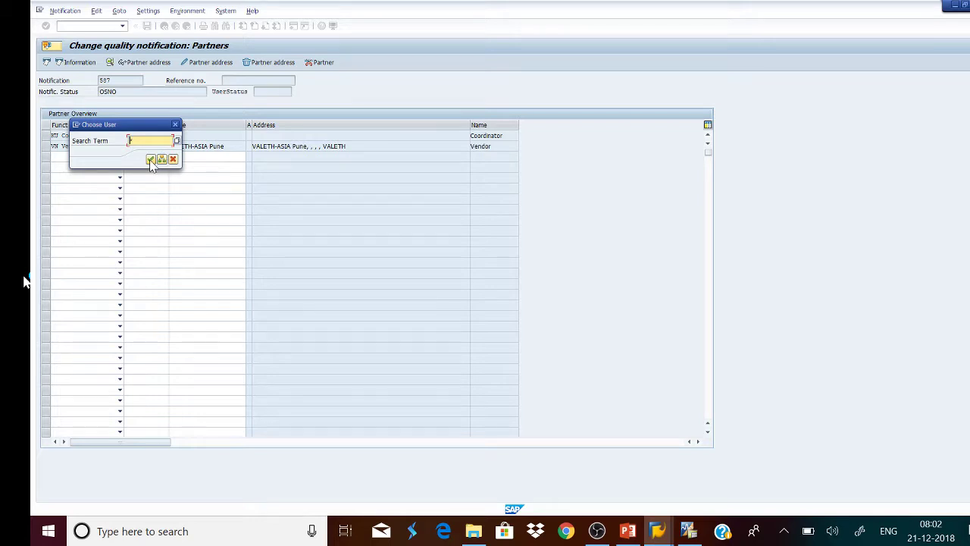
{"action": "left_click", "coordinate": [150, 161]}
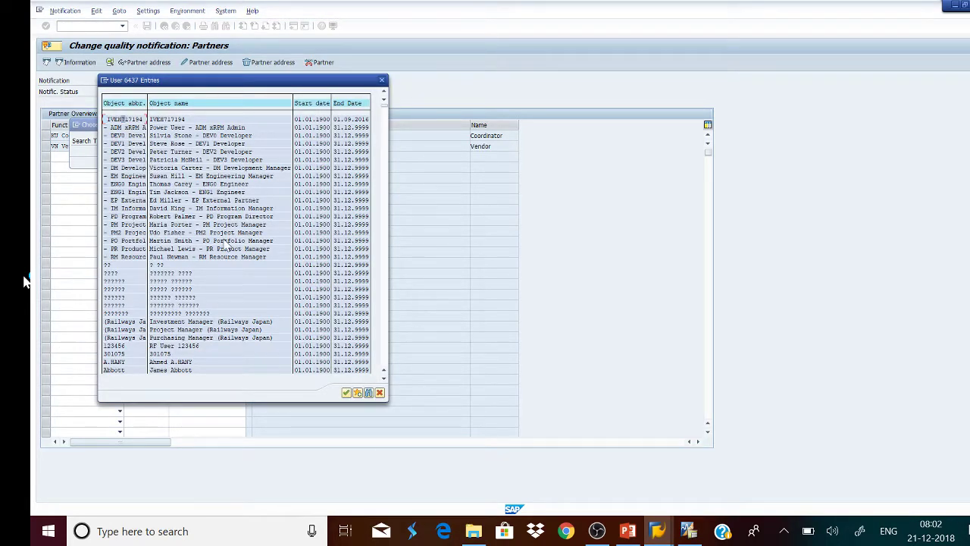
{"action": "left_click", "coordinate": [347, 393]}
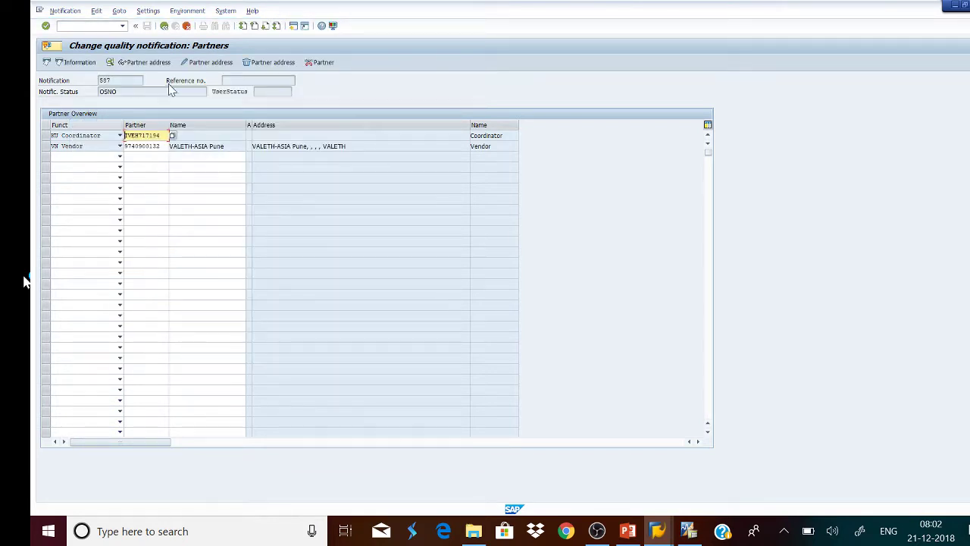
{"action": "key", "text": "Return"}
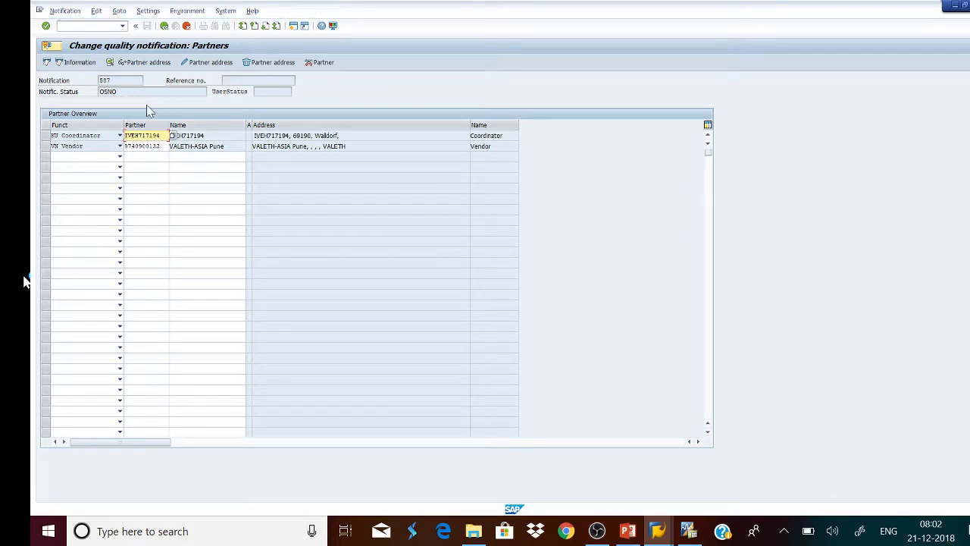
{"action": "left_click", "coordinate": [164, 27]}
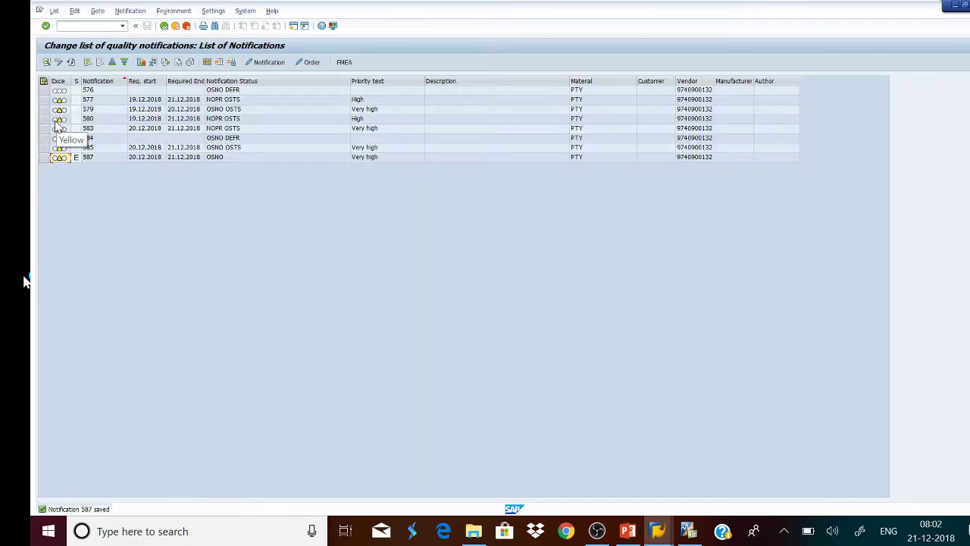
Step: Reopen notification 587, check its subject and processing data, and save it
{"action": "left_click", "coordinate": [43, 158]}
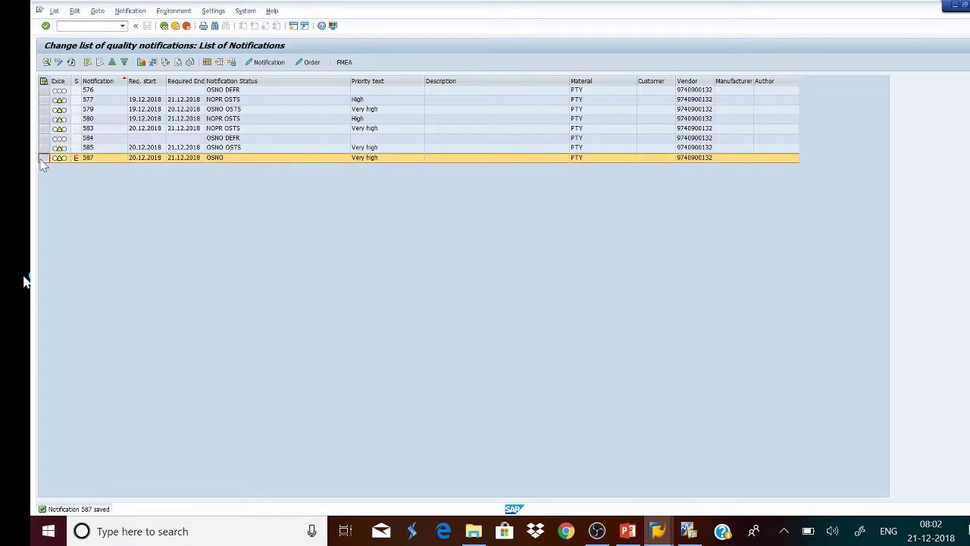
{"action": "left_click", "coordinate": [274, 67]}
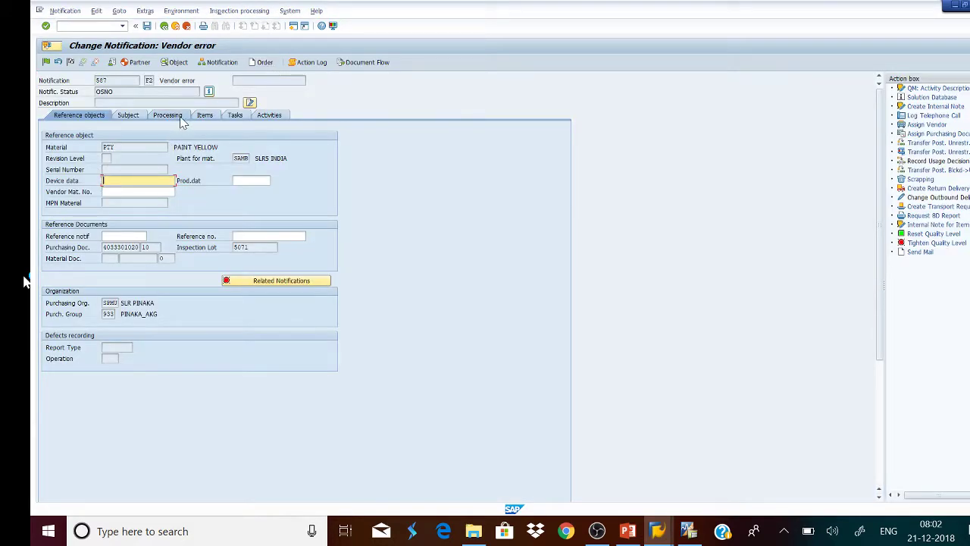
{"action": "left_click", "coordinate": [131, 116]}
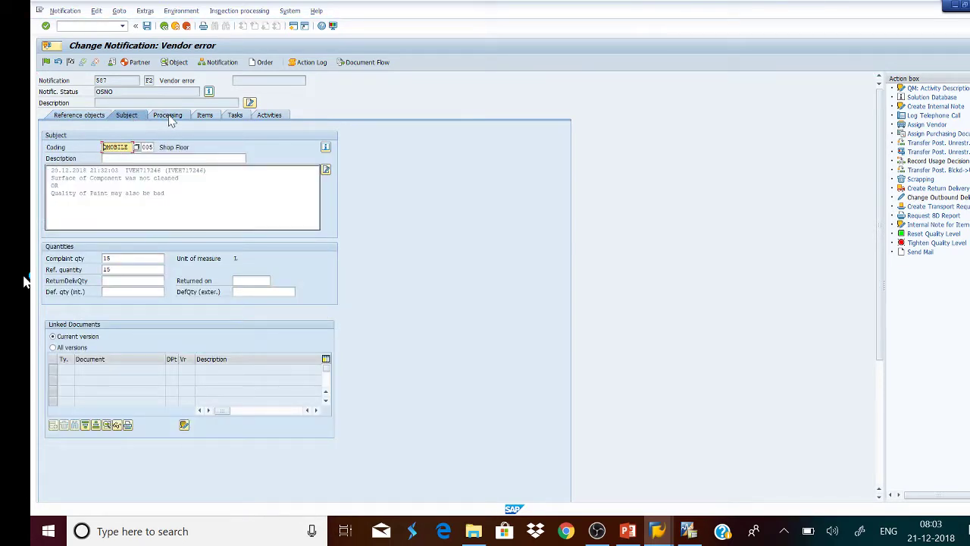
{"action": "left_click", "coordinate": [170, 119]}
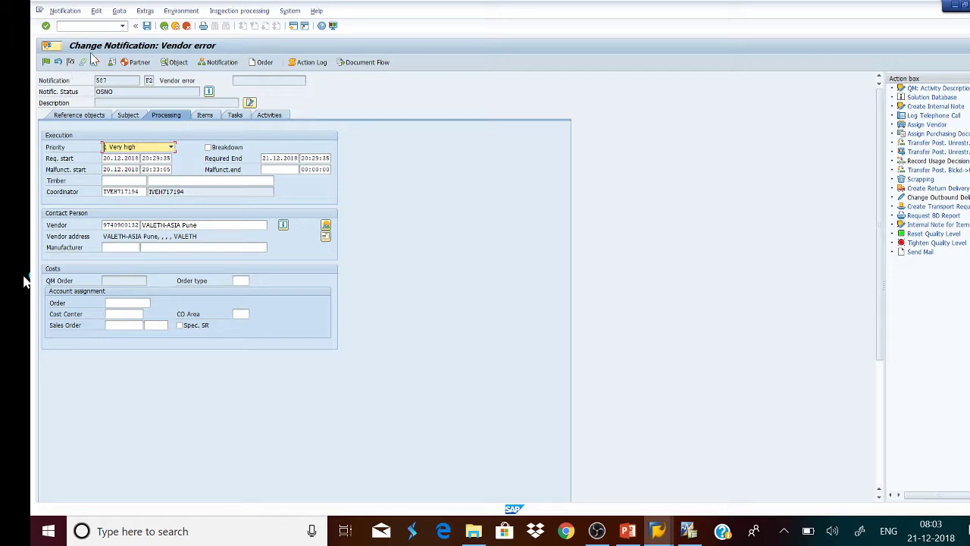
{"action": "left_click", "coordinate": [148, 27]}
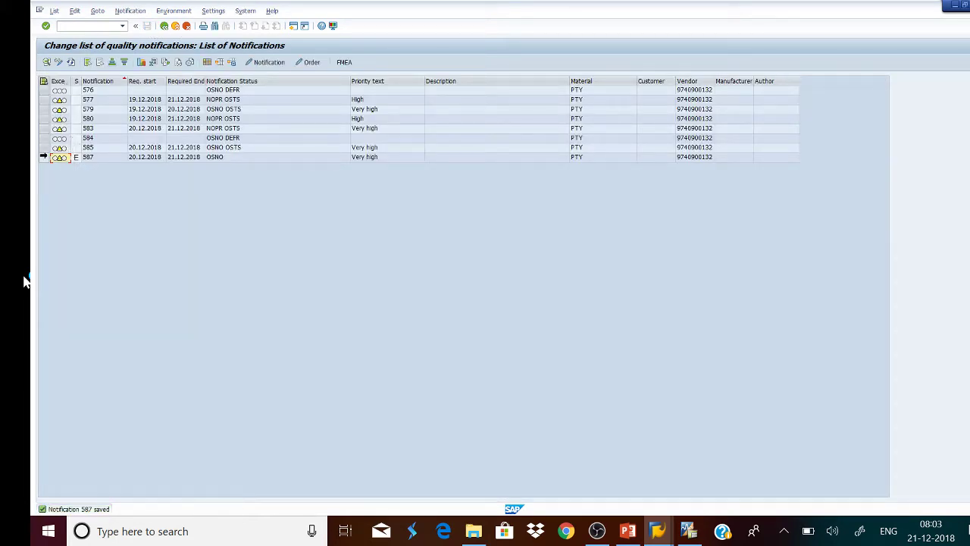
Step: Reopen notification 587 and set the defect location of item 1 to code 1, Top, from code group QM
{"action": "left_click", "coordinate": [43, 157]}
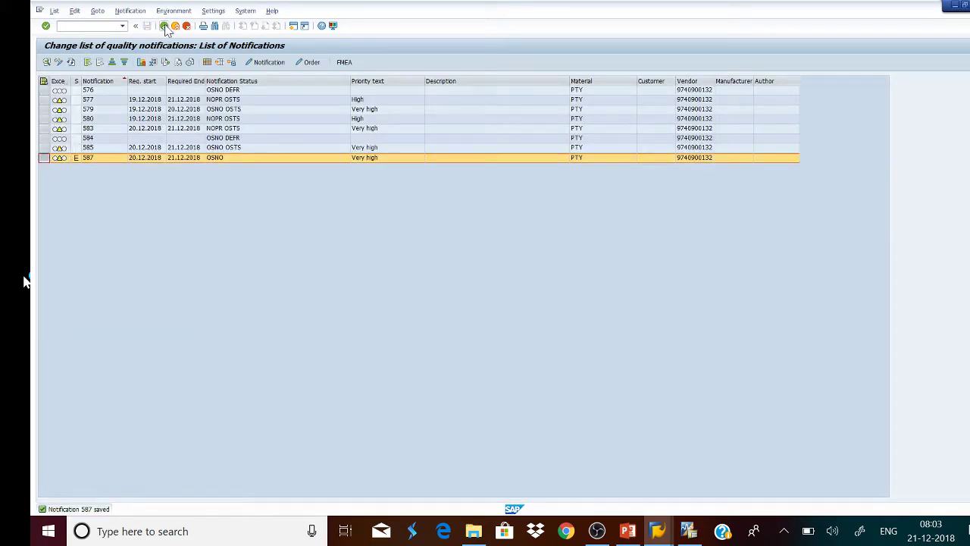
{"action": "left_click", "coordinate": [275, 64]}
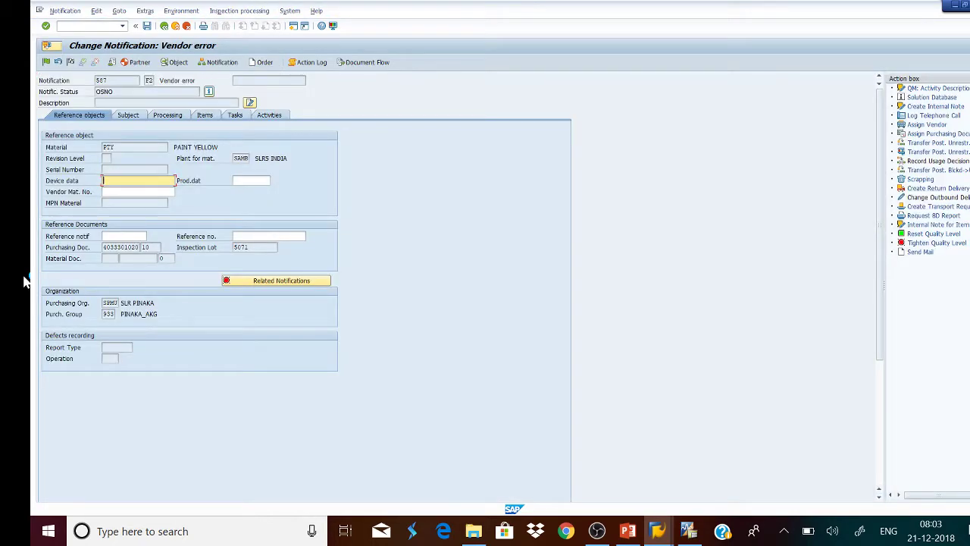
{"action": "left_click", "coordinate": [208, 118]}
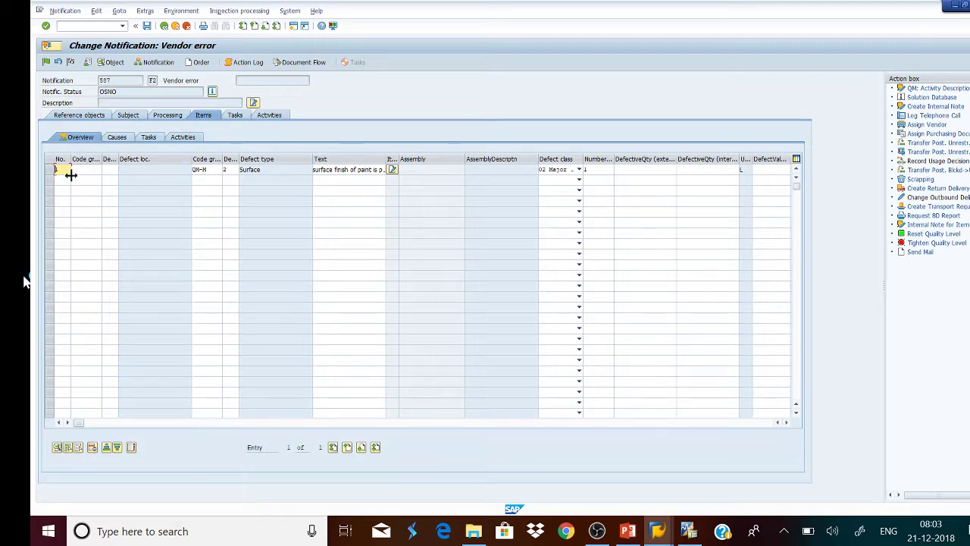
{"action": "left_click", "coordinate": [98, 170]}
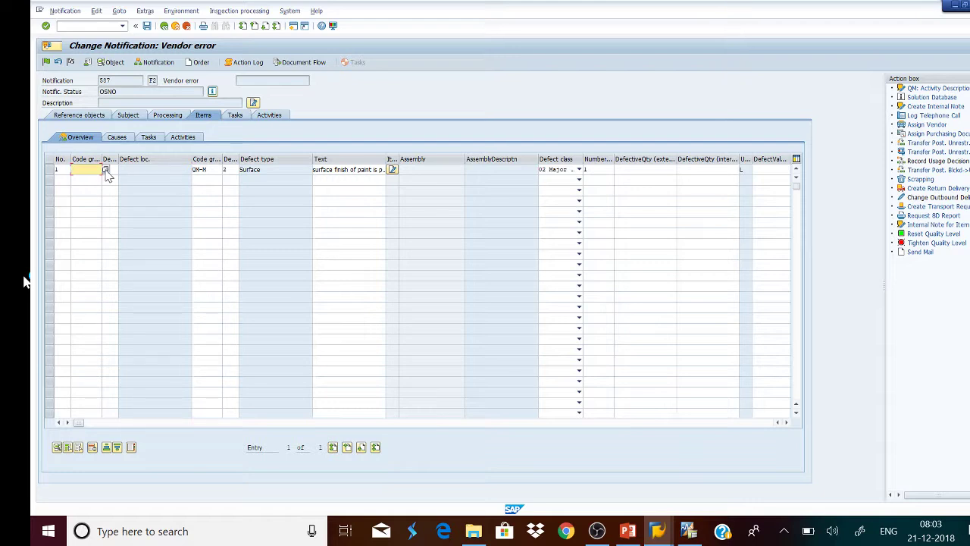
{"action": "left_click", "coordinate": [105, 170]}
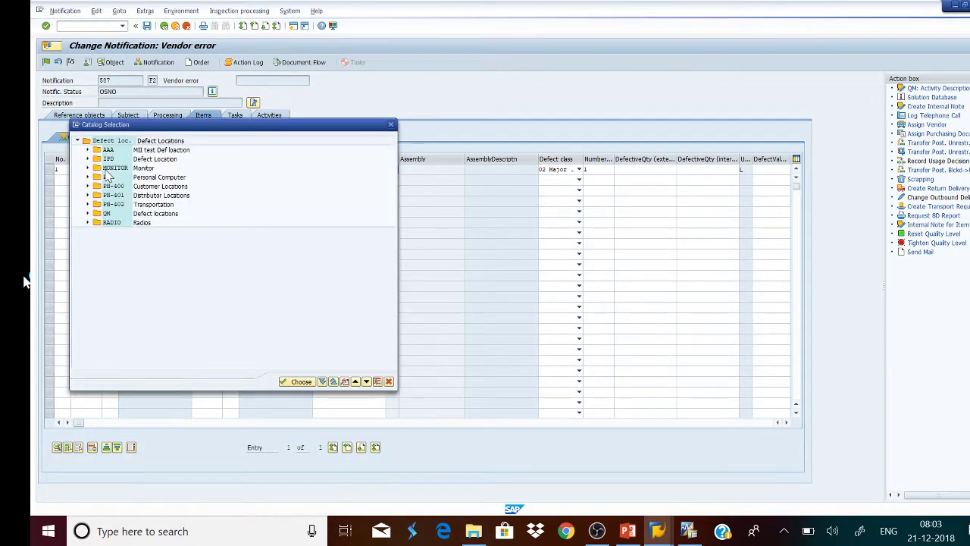
{"action": "left_click", "coordinate": [89, 214]}
{"action": "left_click", "coordinate": [146, 223]}
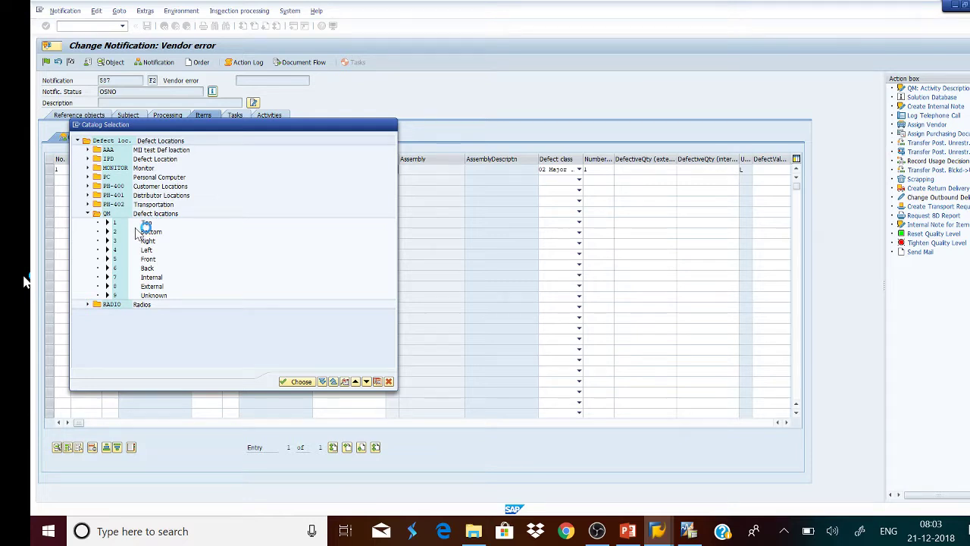
{"action": "left_click", "coordinate": [297, 382]}
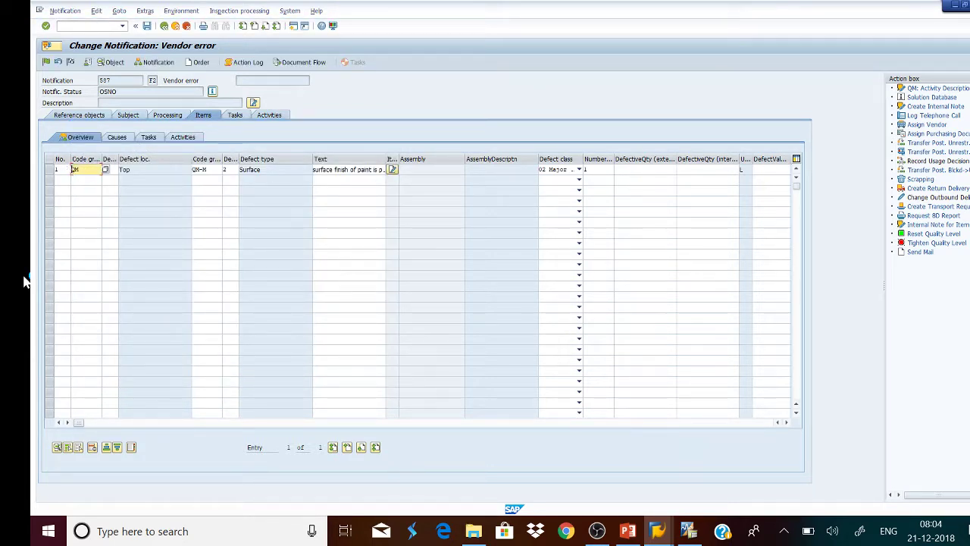
Step: Add cause code 0002, Damaged, from code group QM-MECH Mechanical Causes to defect item 1
{"action": "left_click", "coordinate": [50, 169]}
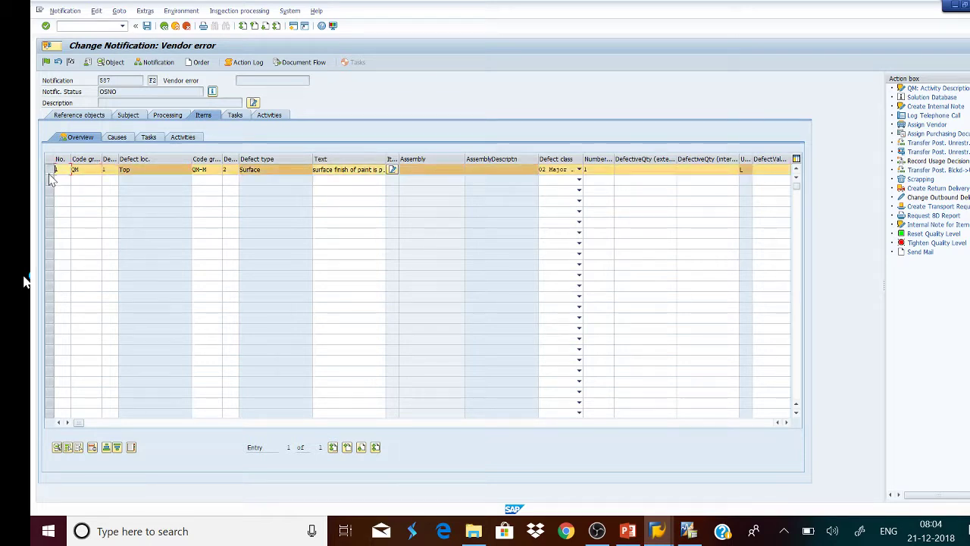
{"action": "left_click", "coordinate": [120, 140]}
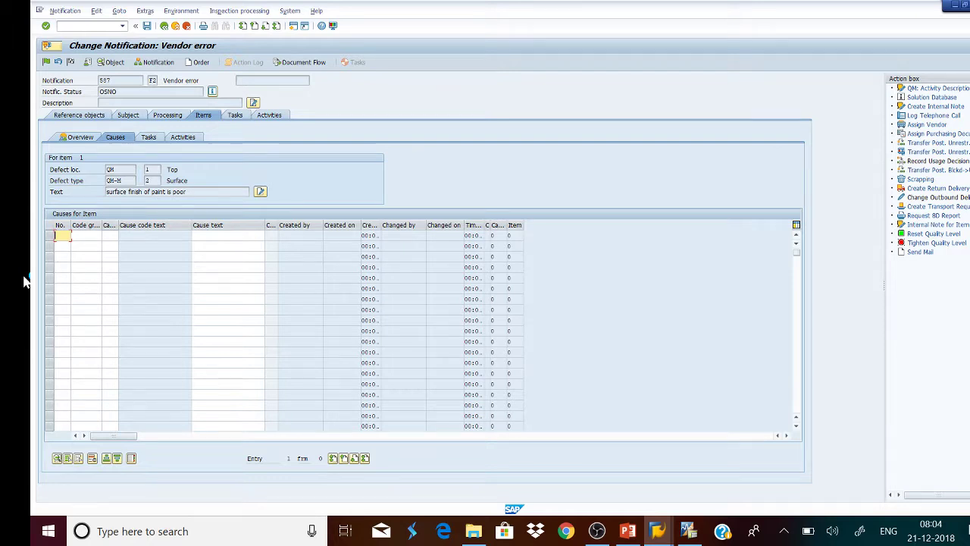
{"action": "key", "text": "Tab"}
{"action": "left_click", "coordinate": [106, 236]}
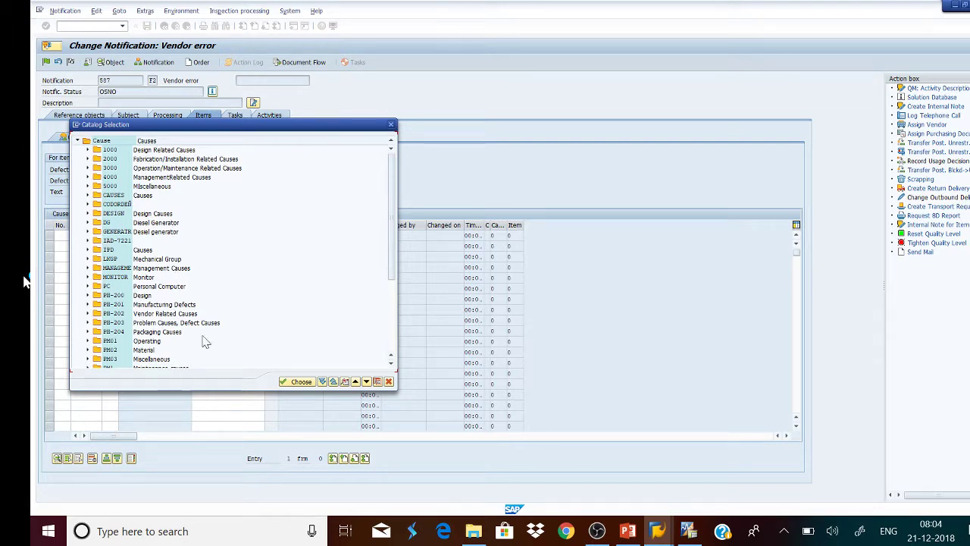
{"action": "left_click", "coordinate": [391, 364]}
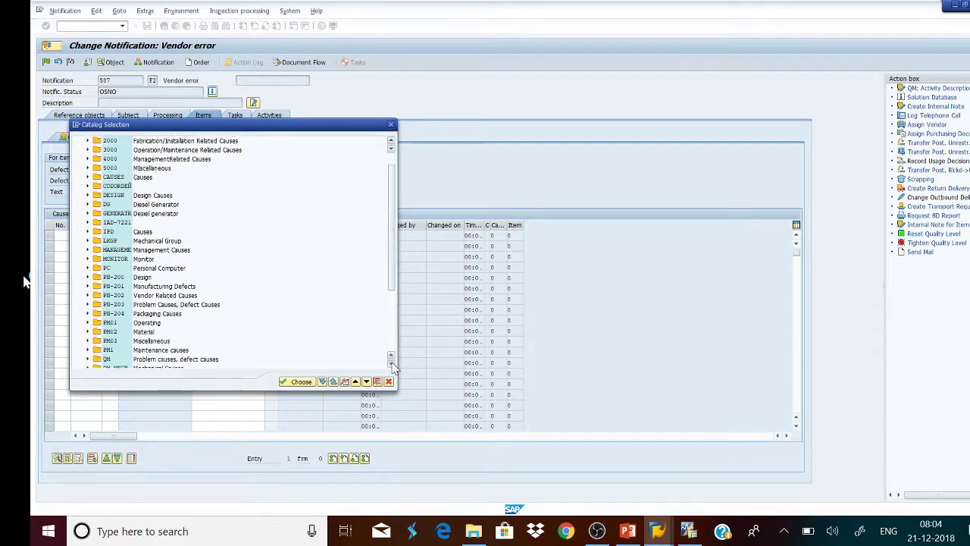
{"action": "left_click", "coordinate": [391, 364]}
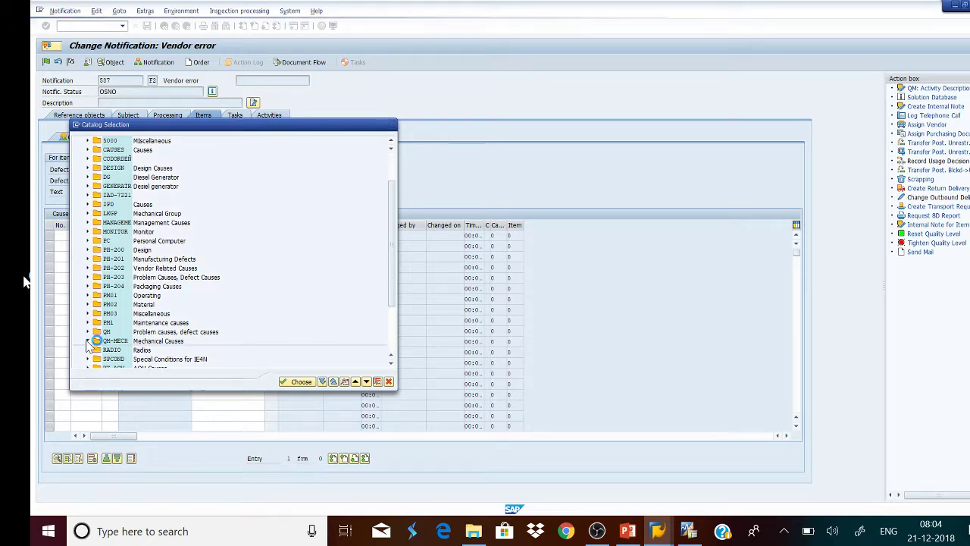
{"action": "left_click", "coordinate": [87, 341]}
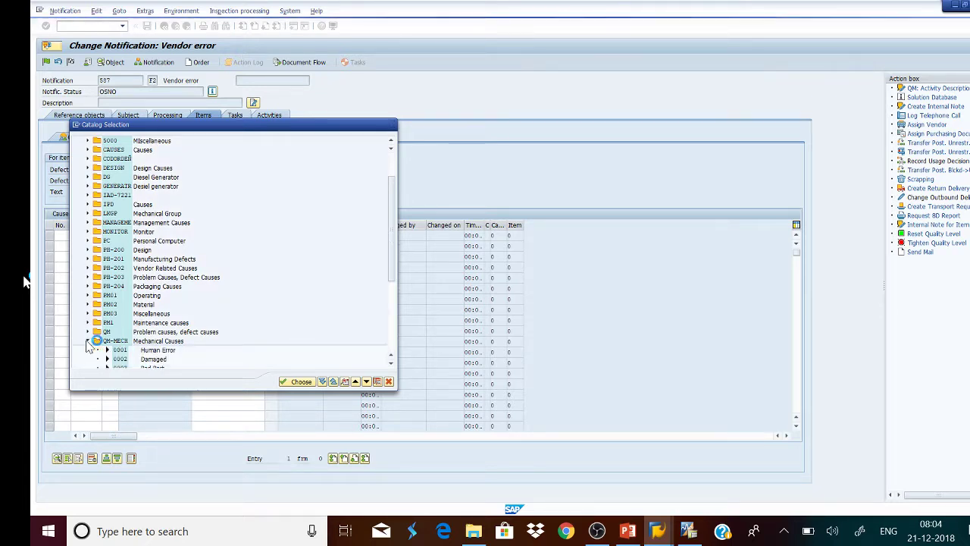
{"action": "double_click", "coordinate": [123, 362]}
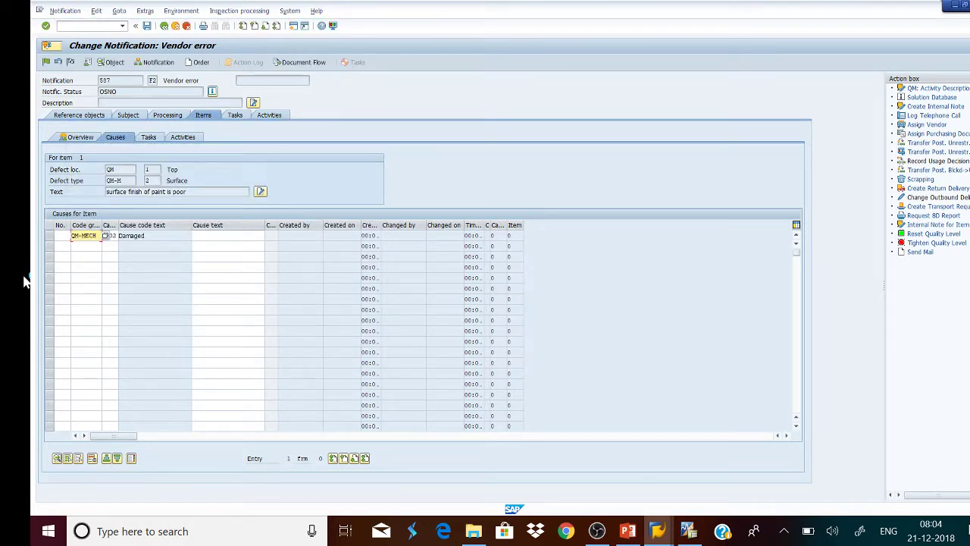
Step: Set the cause text of defect item 1's Damaged cause to "surface of material was oily" and select that cause row
{"action": "type", "text": "s"}
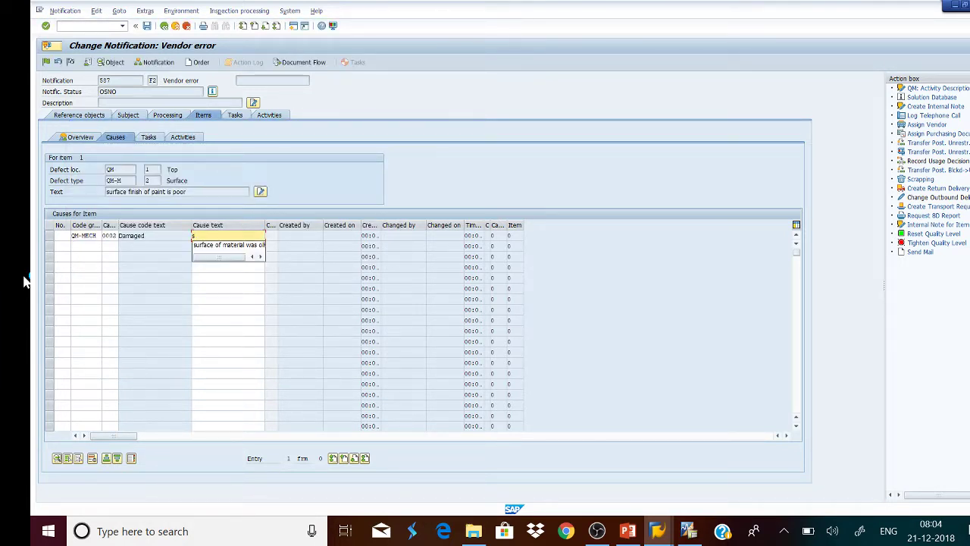
{"action": "key", "text": "Escape"}
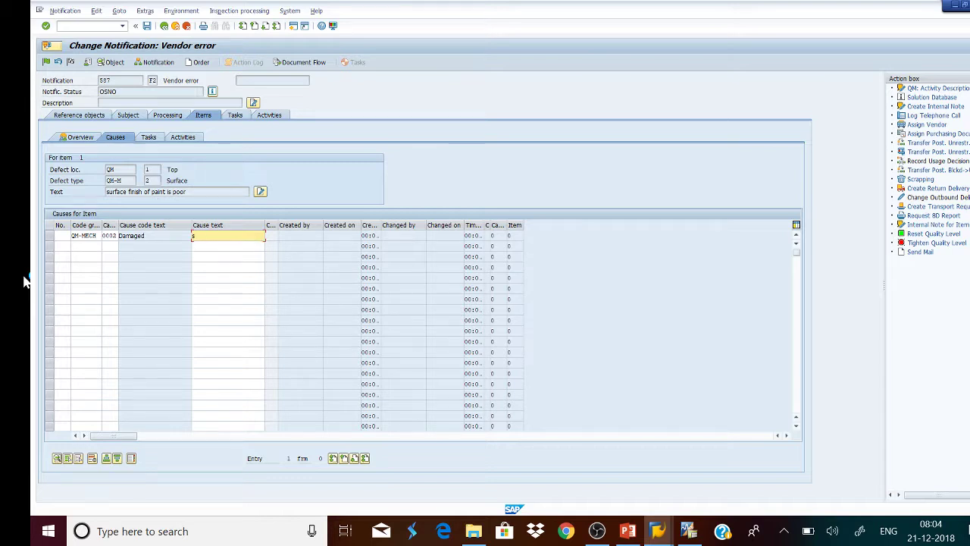
{"action": "key", "text": "BackSpace"}
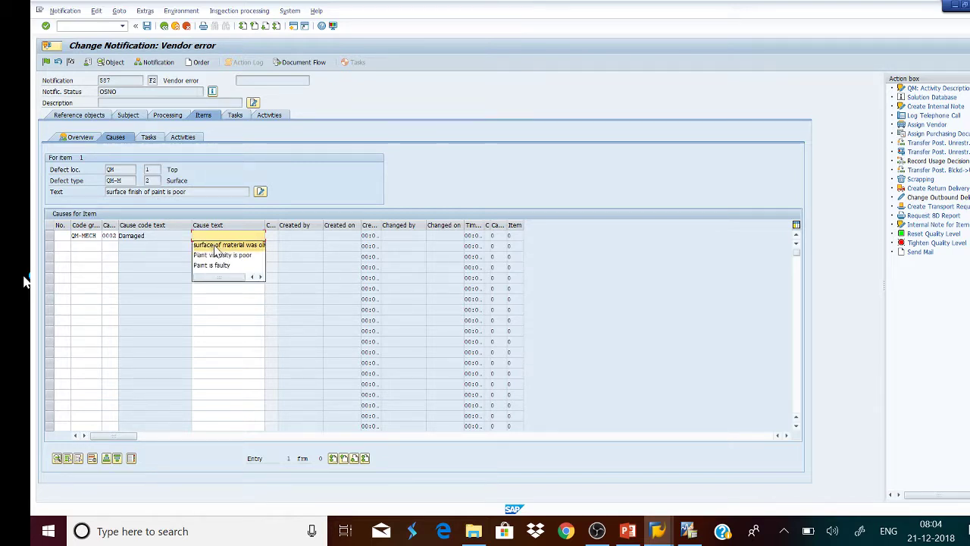
{"action": "left_click", "coordinate": [218, 246]}
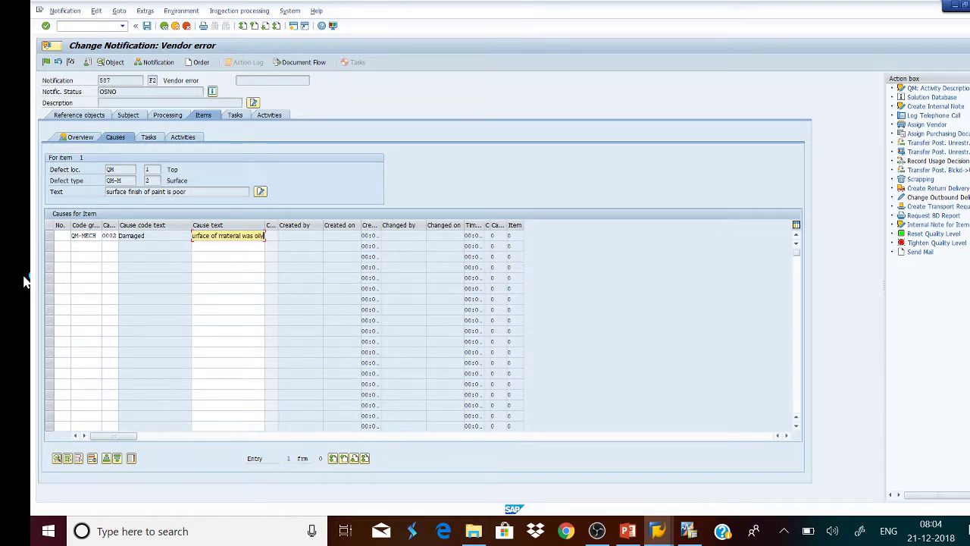
{"action": "left_click", "coordinate": [51, 237]}
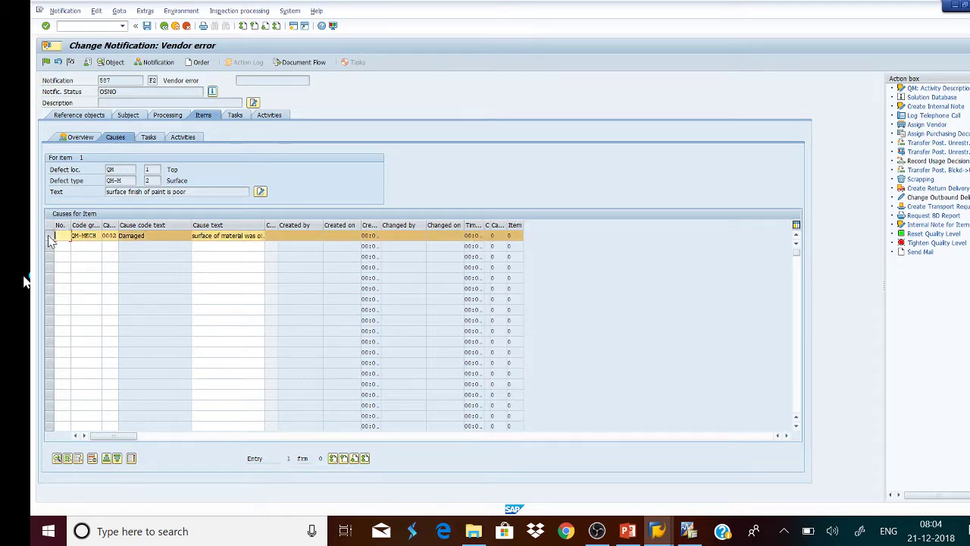
Step: Add task code 0003, Clean, from code group QM-GEN General Tasks to defect item 1
{"action": "left_click", "coordinate": [150, 138]}
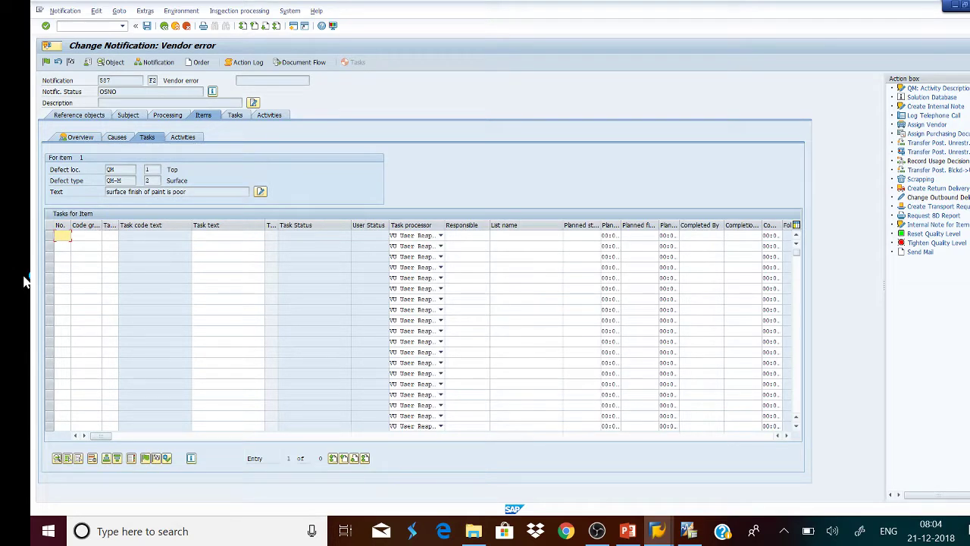
{"action": "key", "text": "Tab"}
{"action": "left_click", "coordinate": [107, 238]}
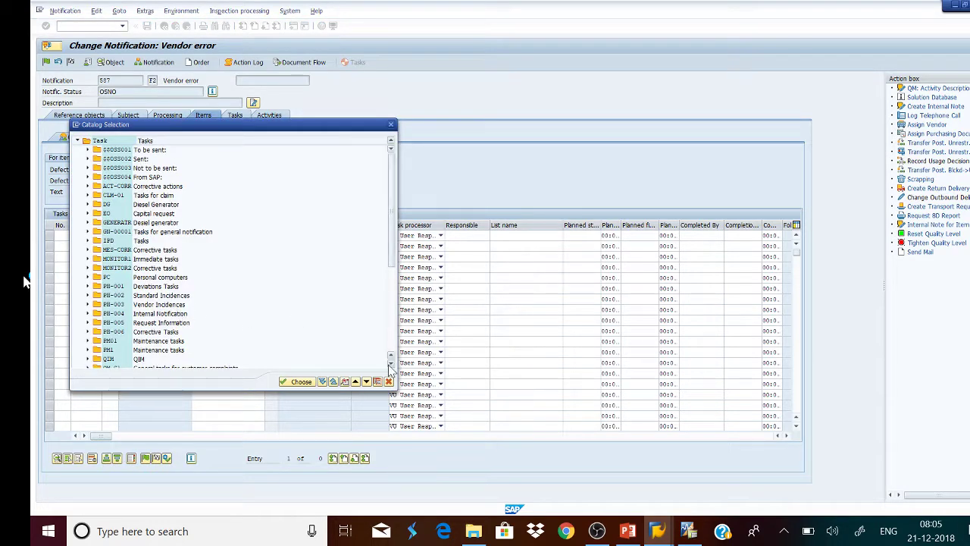
{"action": "left_click_drag", "start_coordinate": [391, 364], "coordinate": [390, 364]}
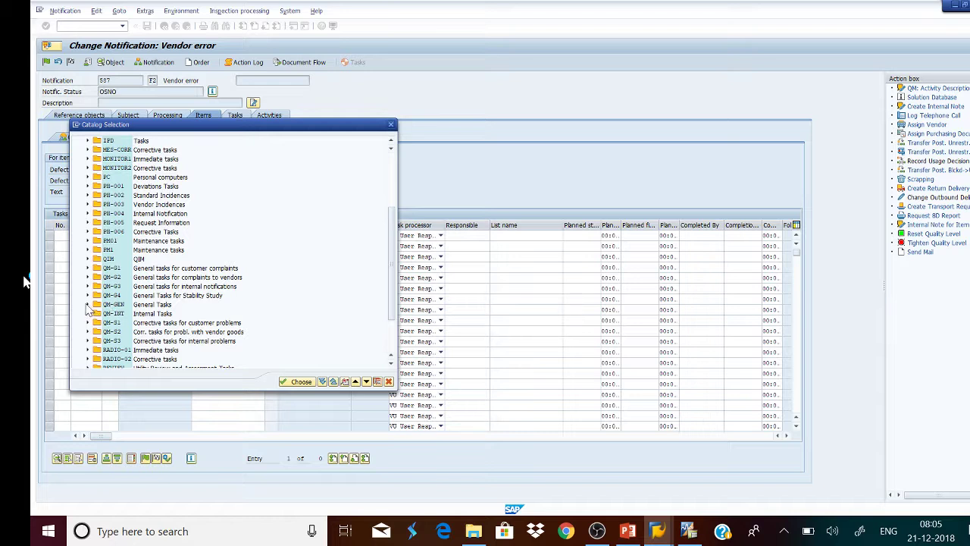
{"action": "left_click", "coordinate": [88, 305]}
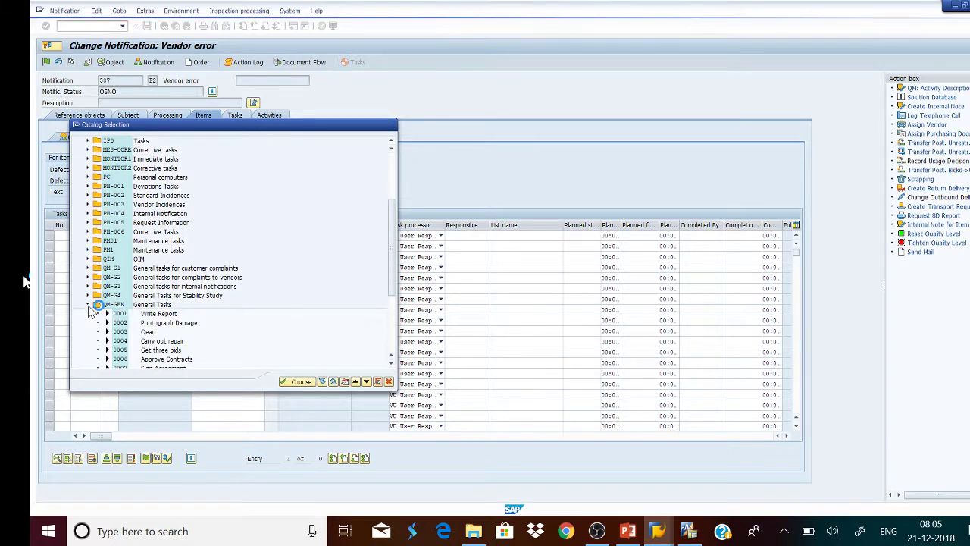
{"action": "left_click", "coordinate": [149, 332]}
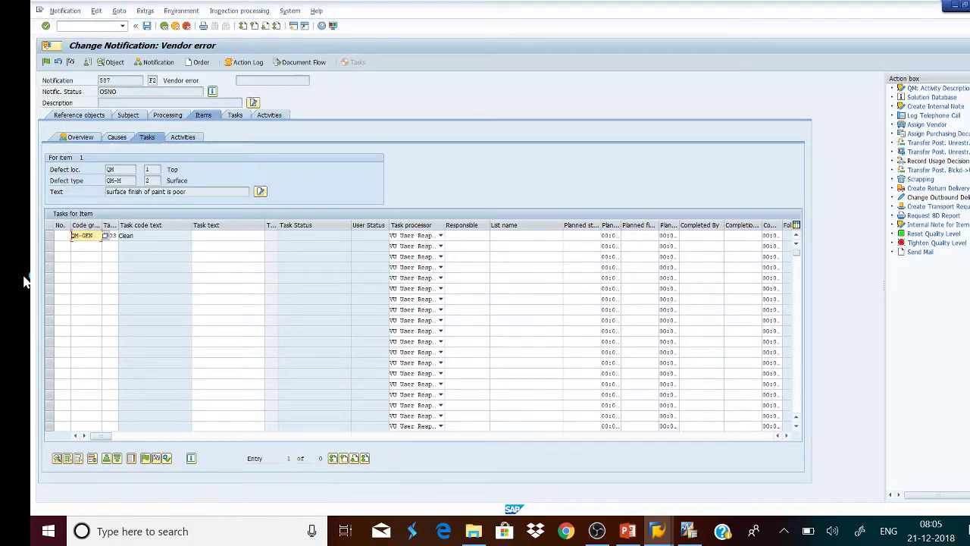
Step: Set the Clean task's text to "surface cleaning before painting" and release the task
{"action": "type", "text": "s"}
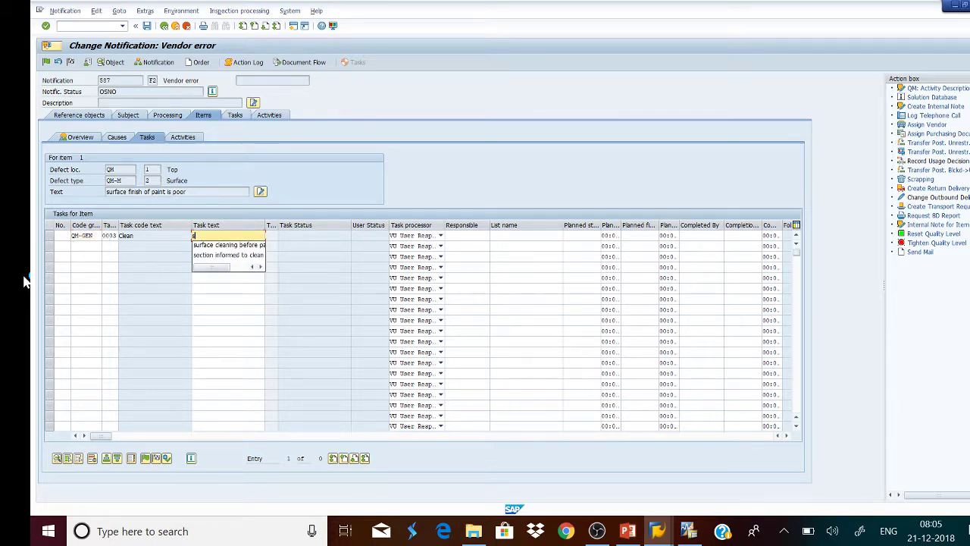
{"action": "key", "text": "Down"}
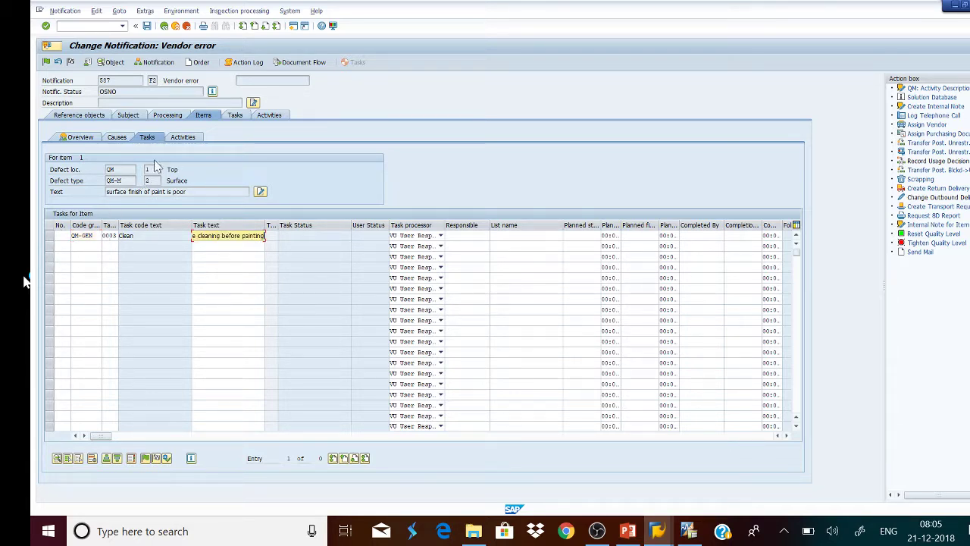
{"action": "left_click", "coordinate": [49, 236]}
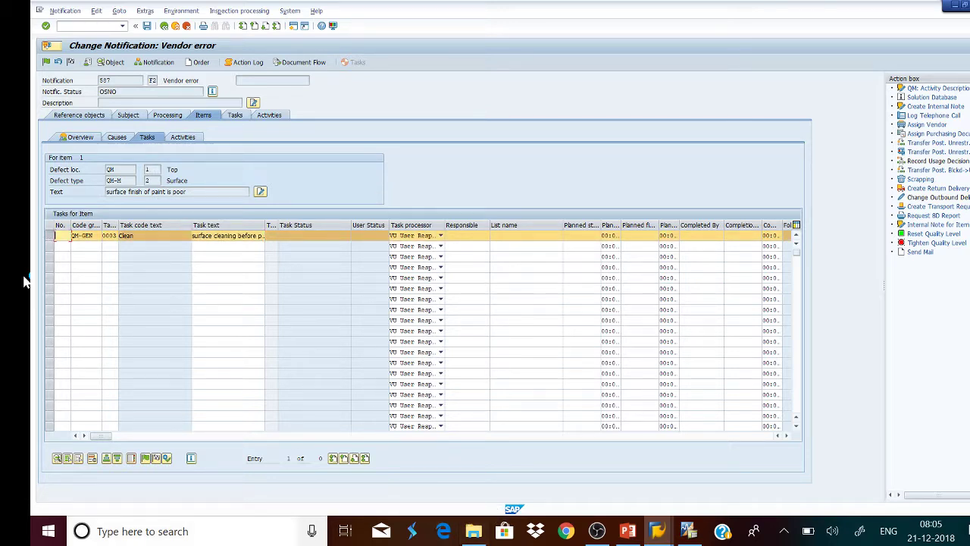
{"action": "left_click", "coordinate": [149, 464]}
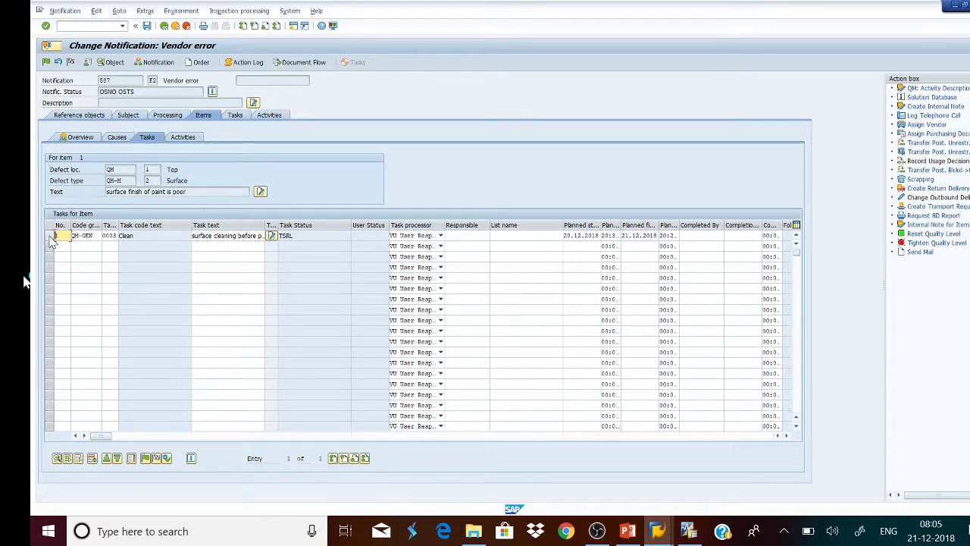
Step: Add activity code 0003, Information to Production, from code group QM-S3 Corrective actions for internal problems to defect item 1
{"action": "left_click", "coordinate": [188, 140]}
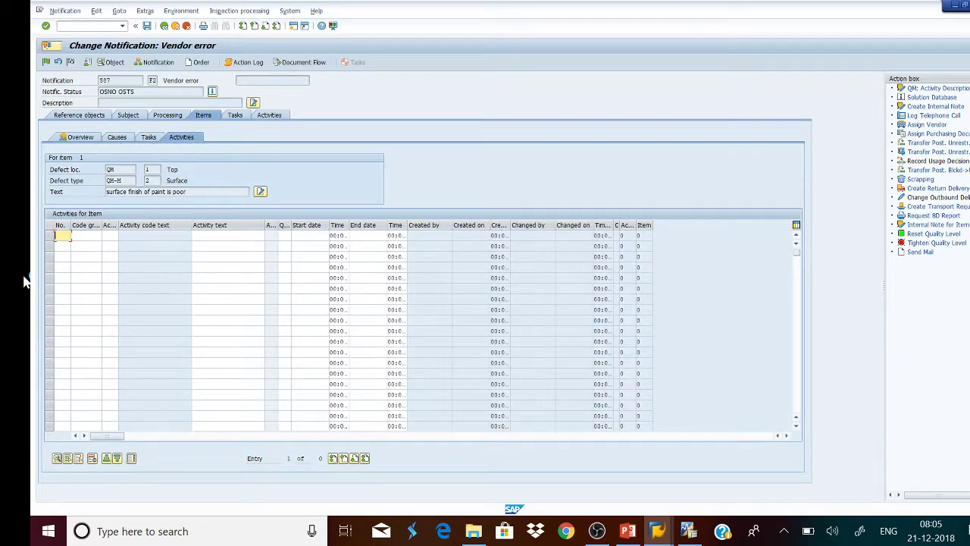
{"action": "left_click", "coordinate": [109, 241]}
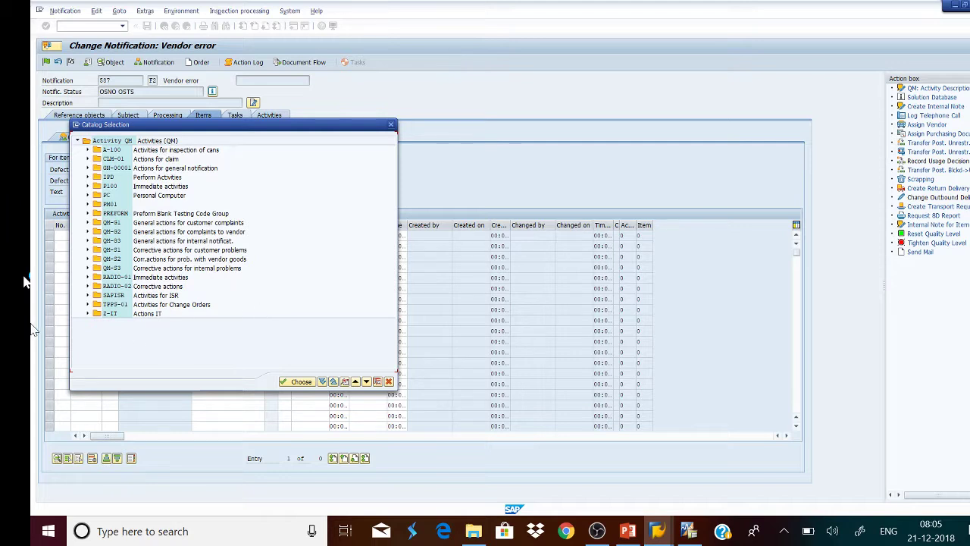
{"action": "left_click", "coordinate": [87, 270]}
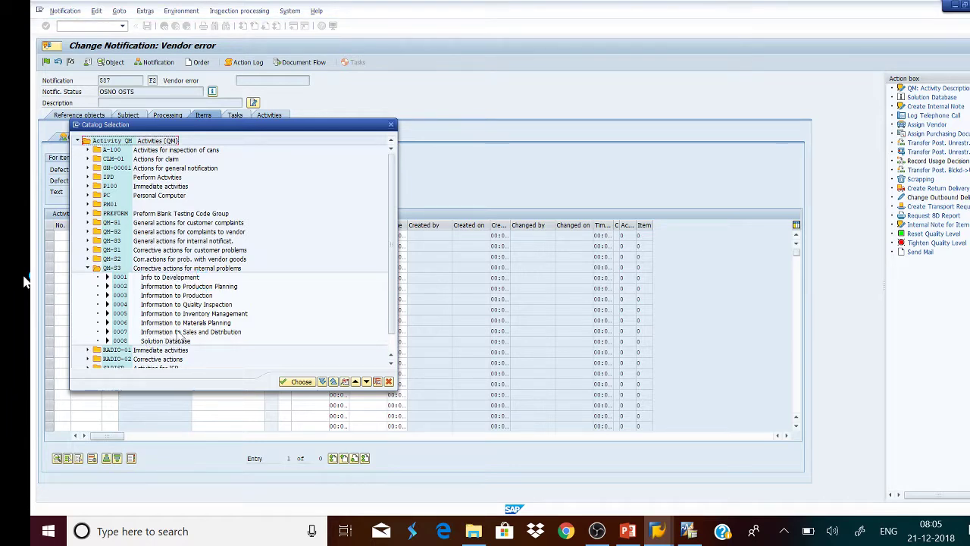
{"action": "double_click", "coordinate": [119, 297]}
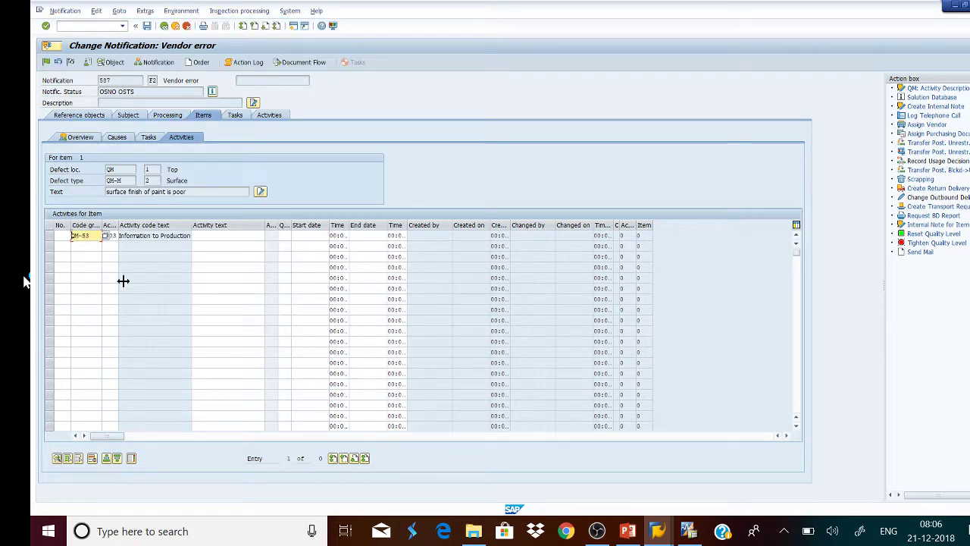
Step: Set the activity text to "surface visual inspection to be done car" and save the notification
{"action": "left_click", "coordinate": [227, 237]}
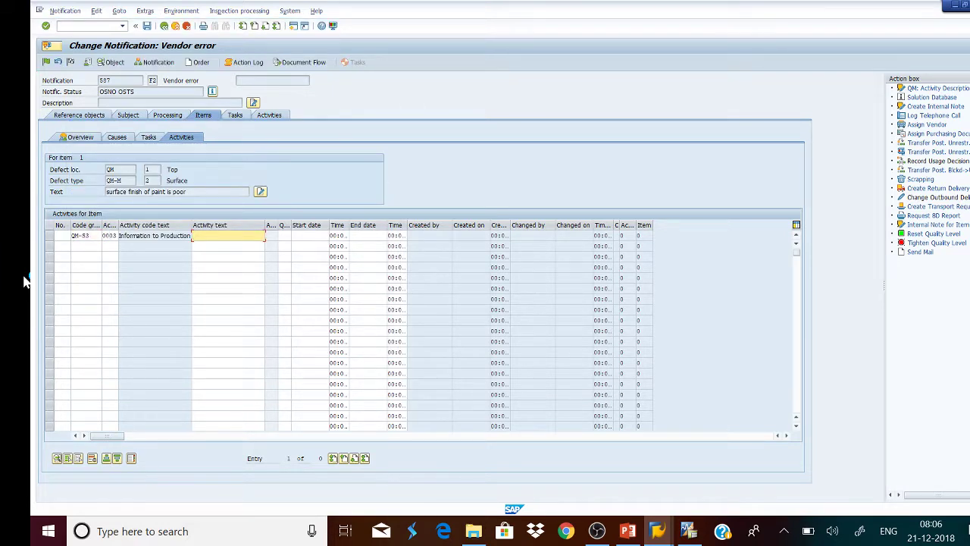
{"action": "type", "text": "s"}
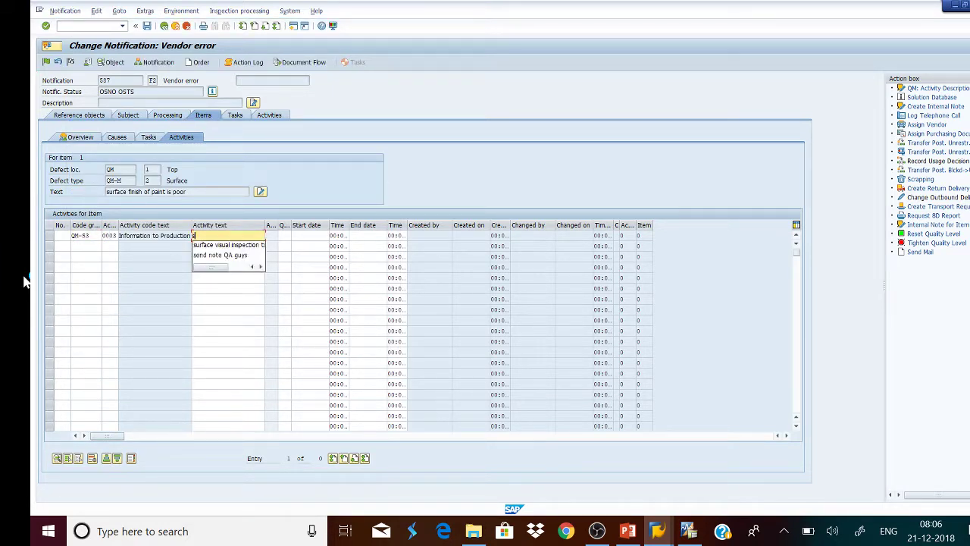
{"action": "left_click", "coordinate": [231, 247]}
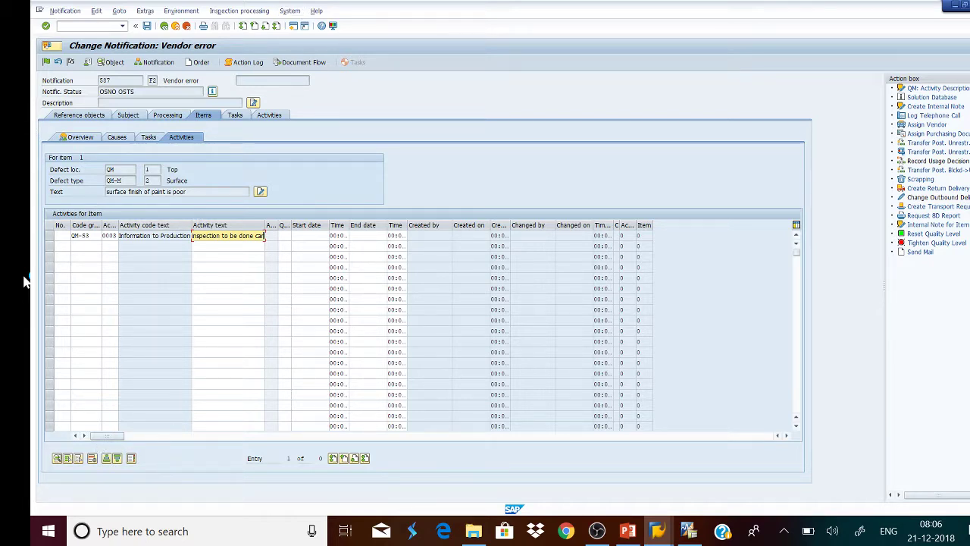
{"action": "left_click", "coordinate": [148, 27]}
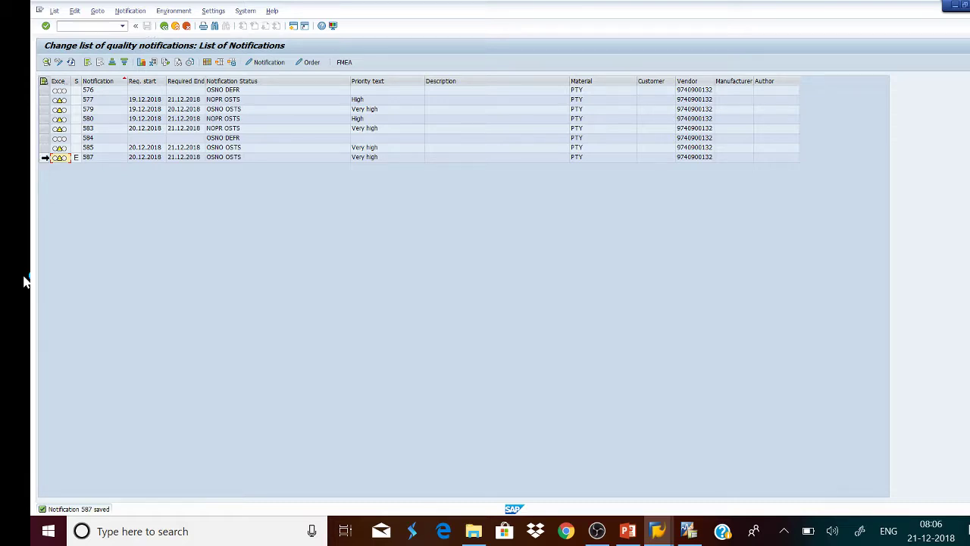
Step: Reopen notification 587 from the list, check its notification-level tasks, and select defect item 1
{"action": "left_click", "coordinate": [43, 158]}
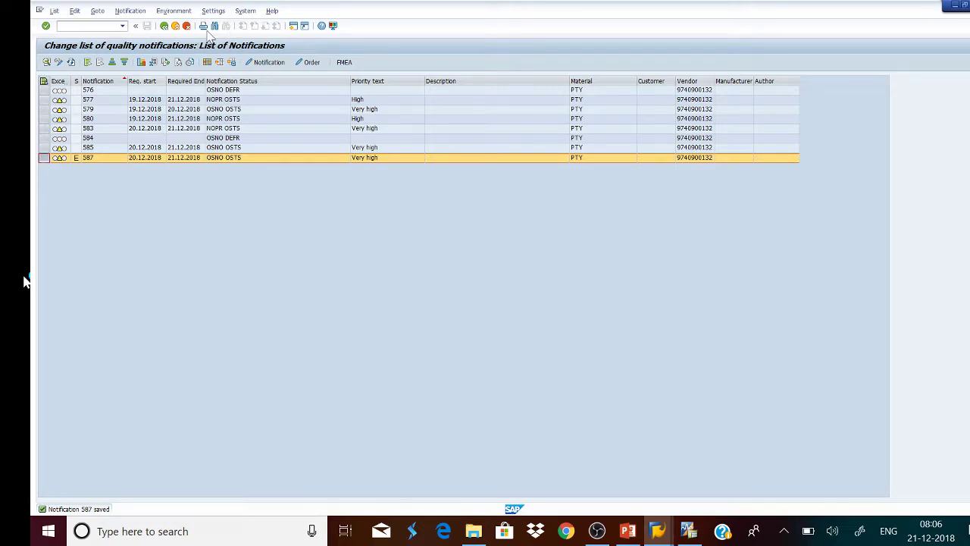
{"action": "left_click", "coordinate": [271, 69]}
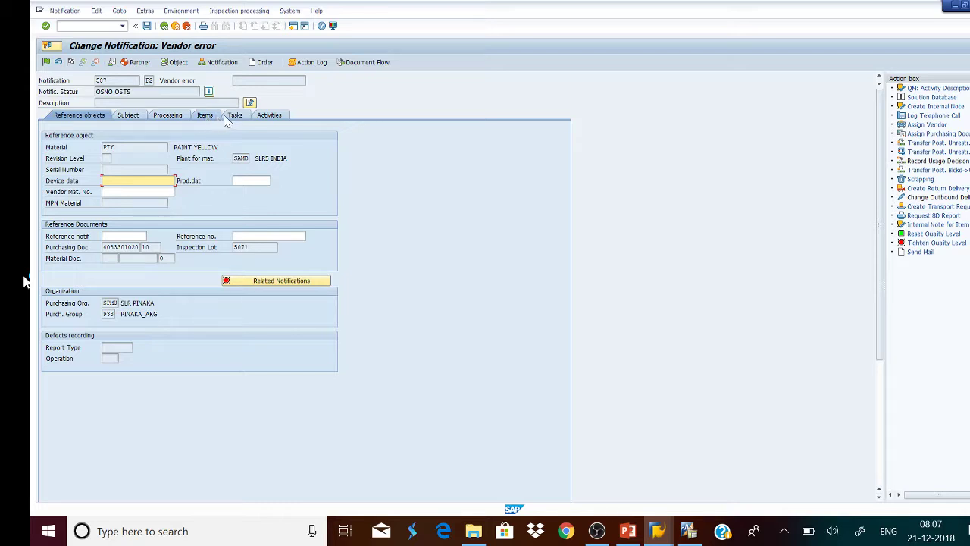
{"action": "left_click", "coordinate": [237, 115]}
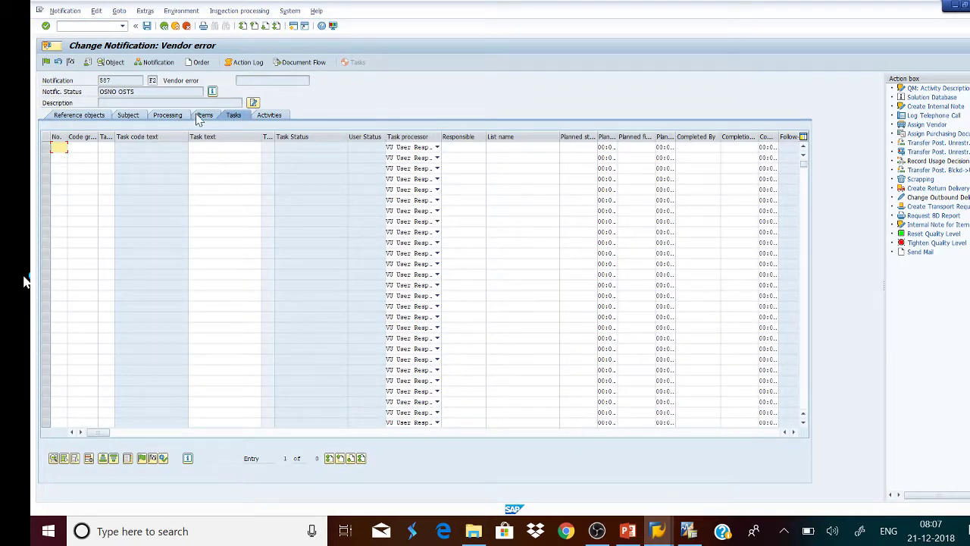
{"action": "left_click", "coordinate": [204, 116]}
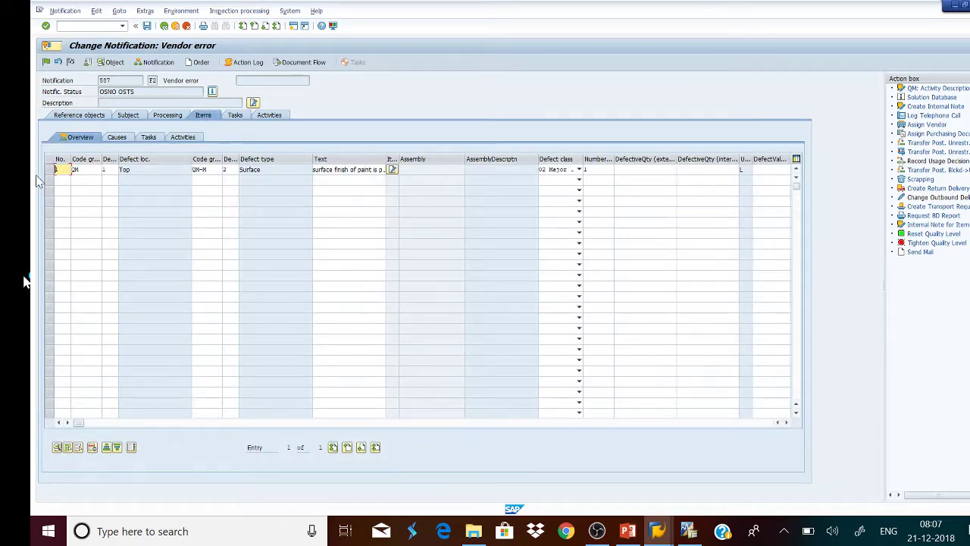
{"action": "left_click", "coordinate": [51, 170]}
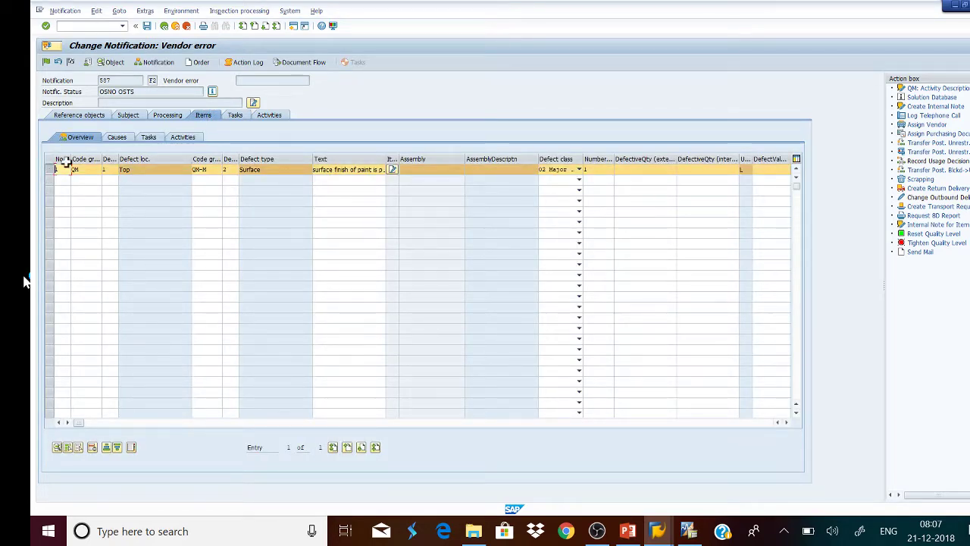
{"action": "left_click", "coordinate": [236, 116]}
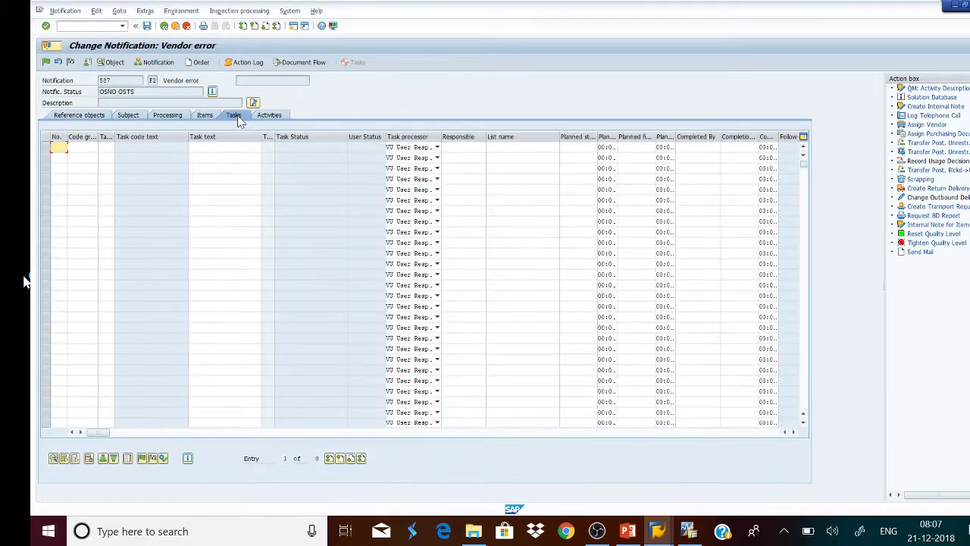
{"action": "key", "text": "Tab"}
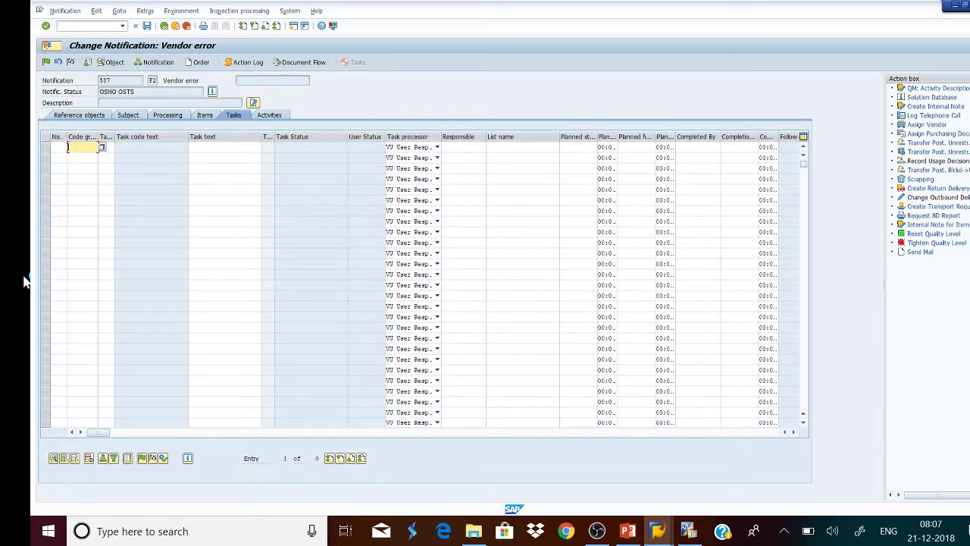
{"action": "left_click", "coordinate": [102, 148]}
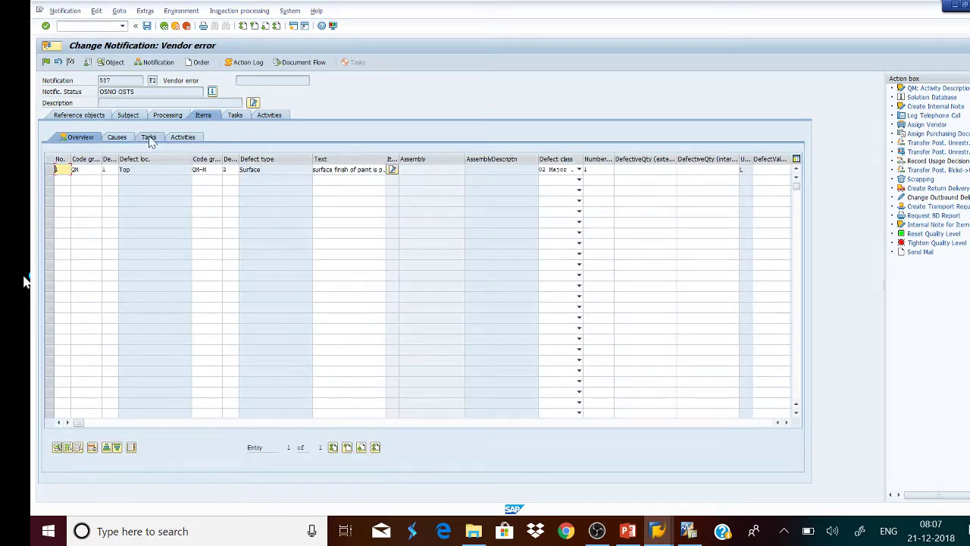
Step: Open the tasks of defect item 1 and try to release its Clean task again
{"action": "left_click", "coordinate": [50, 170]}
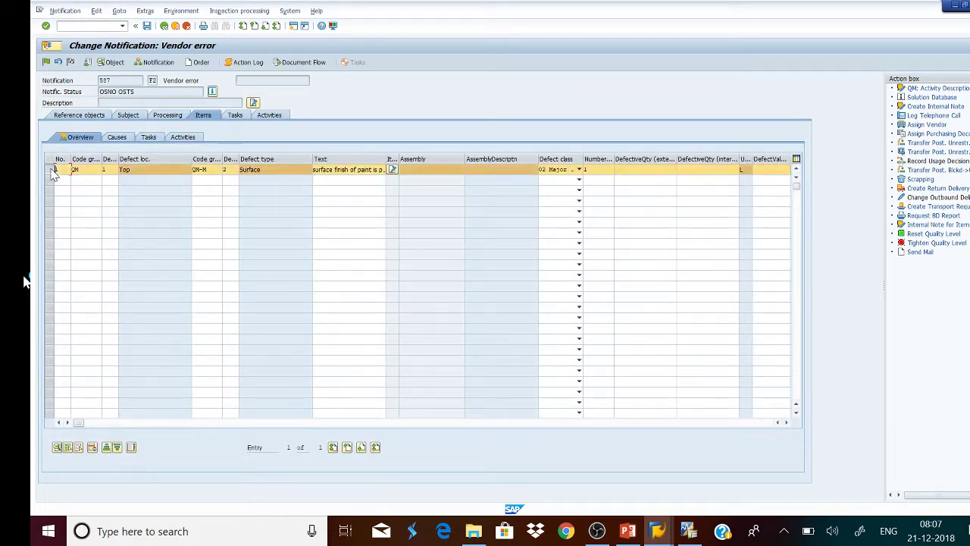
{"action": "left_click", "coordinate": [152, 143]}
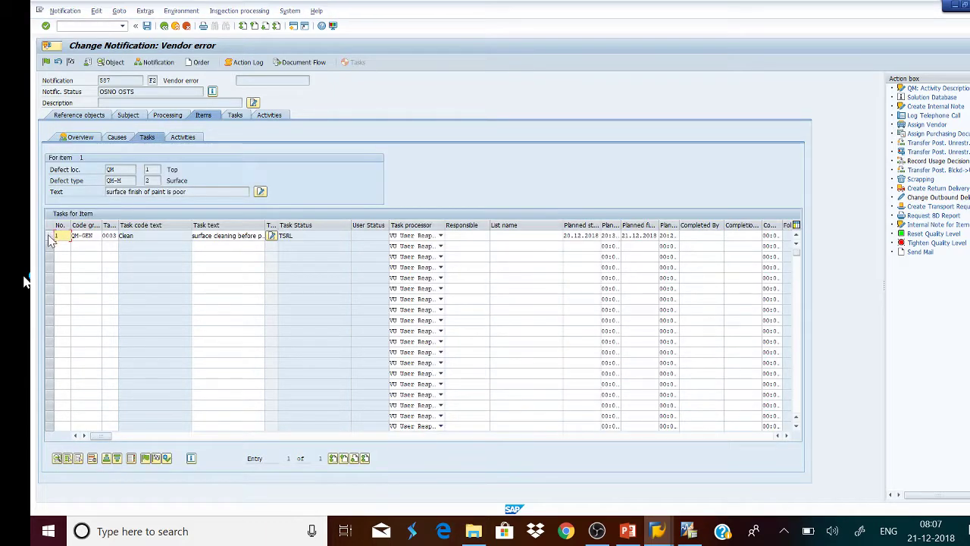
{"action": "left_click", "coordinate": [51, 236]}
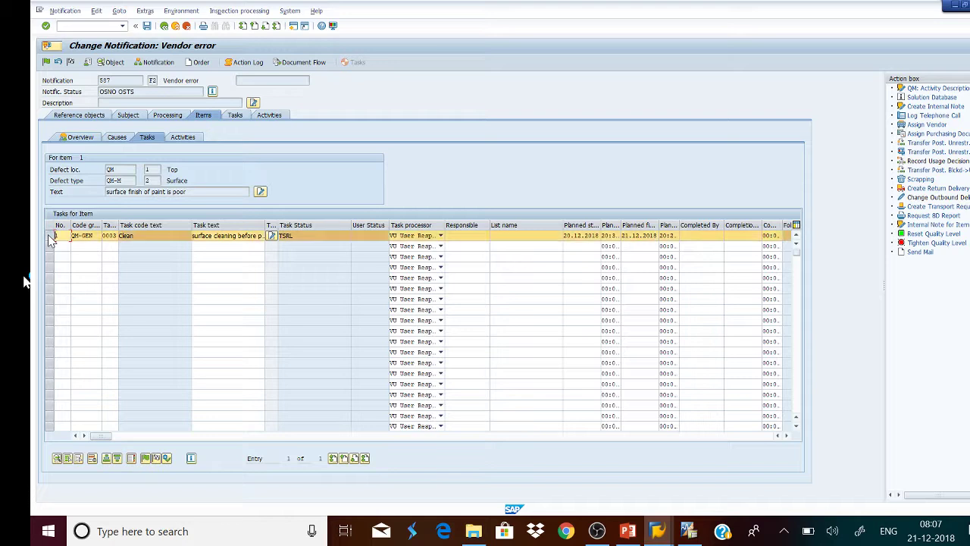
{"action": "left_click", "coordinate": [154, 459]}
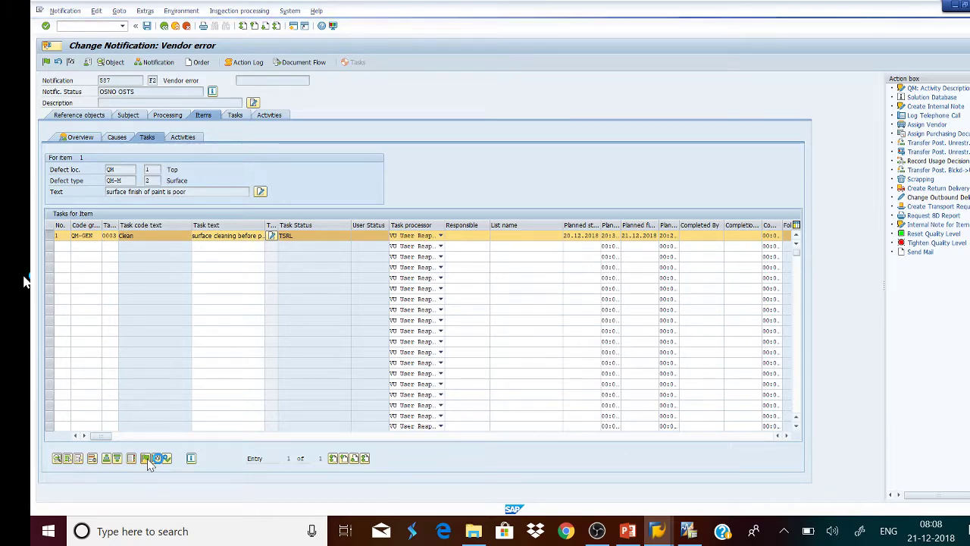
{"action": "left_click", "coordinate": [311, 210]}
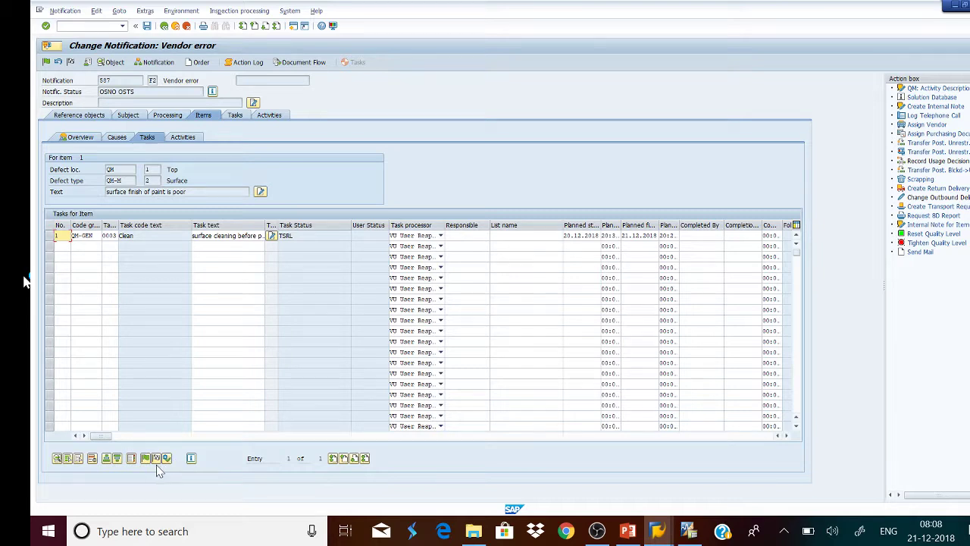
Step: Complete the Clean task of defect item 1 and save the notification
{"action": "left_click", "coordinate": [52, 236]}
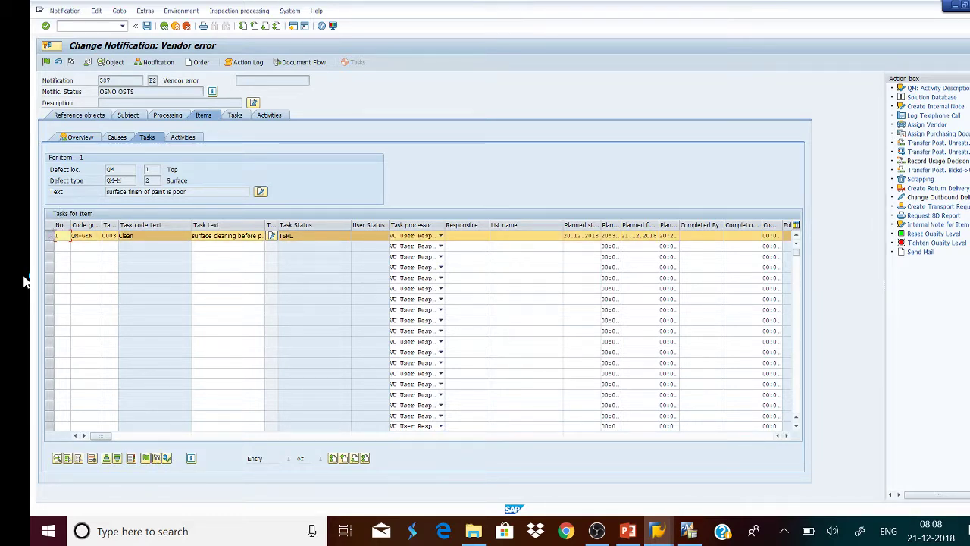
{"action": "left_click", "coordinate": [156, 459]}
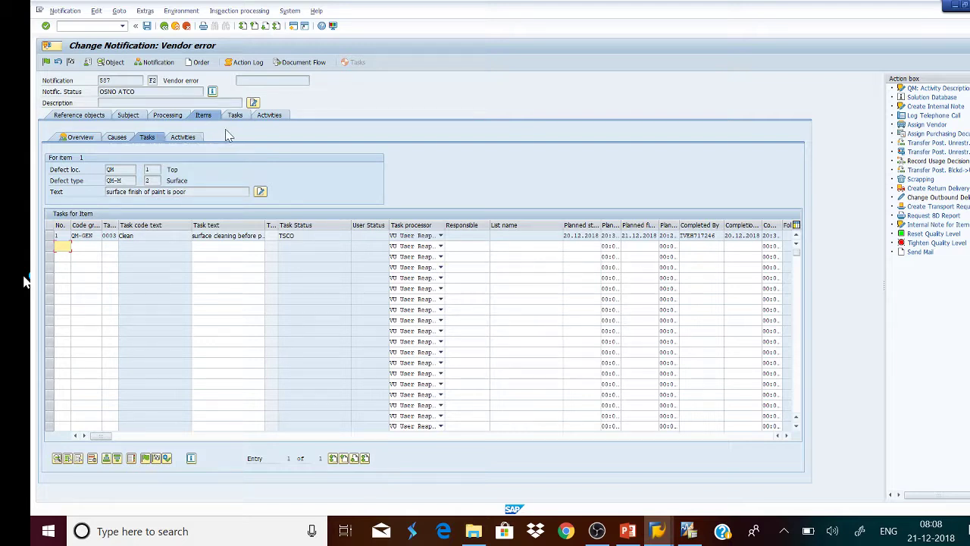
{"action": "left_click", "coordinate": [147, 27]}
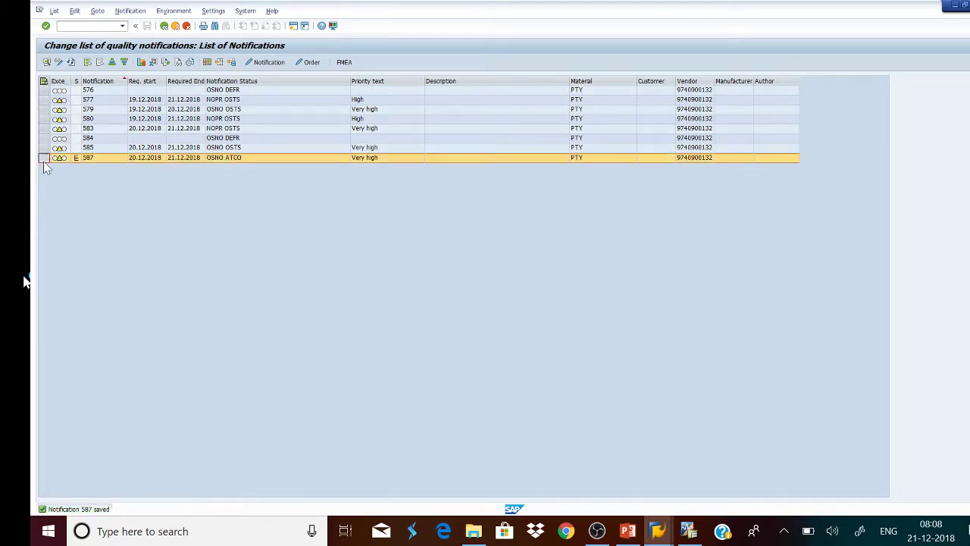
Step: Reopen notification 587 from the list and check its notification-level tasks and the task status of defect item 1
{"action": "left_click", "coordinate": [273, 62]}
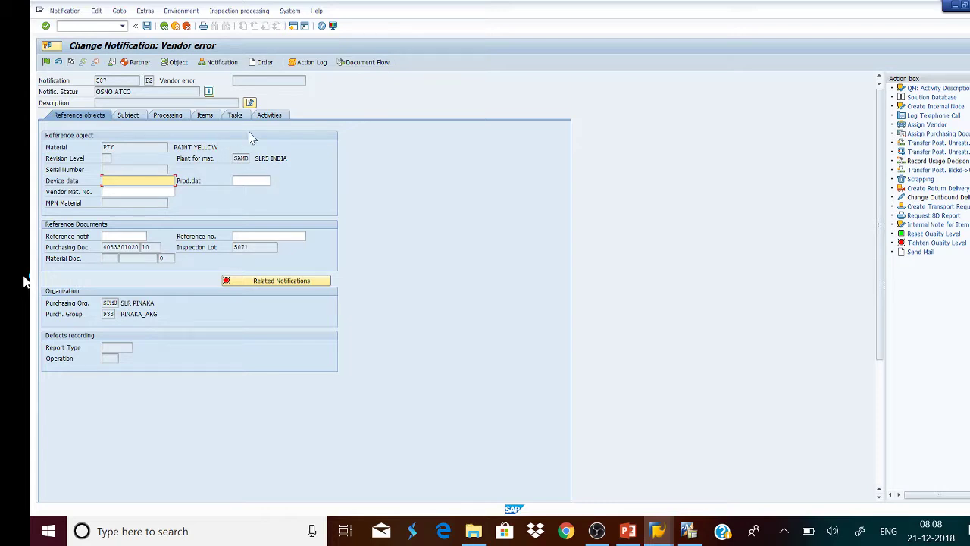
{"action": "left_click", "coordinate": [205, 116]}
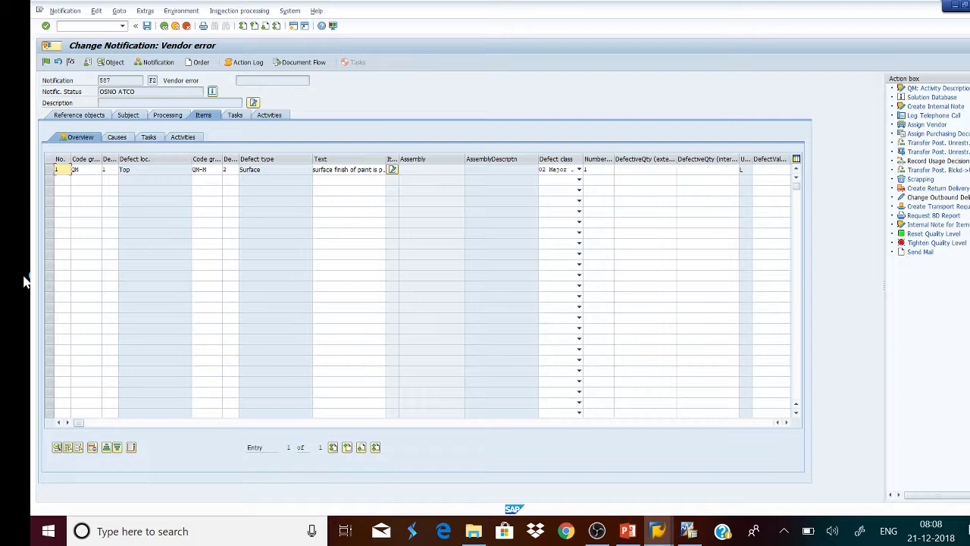
{"action": "left_click", "coordinate": [49, 169]}
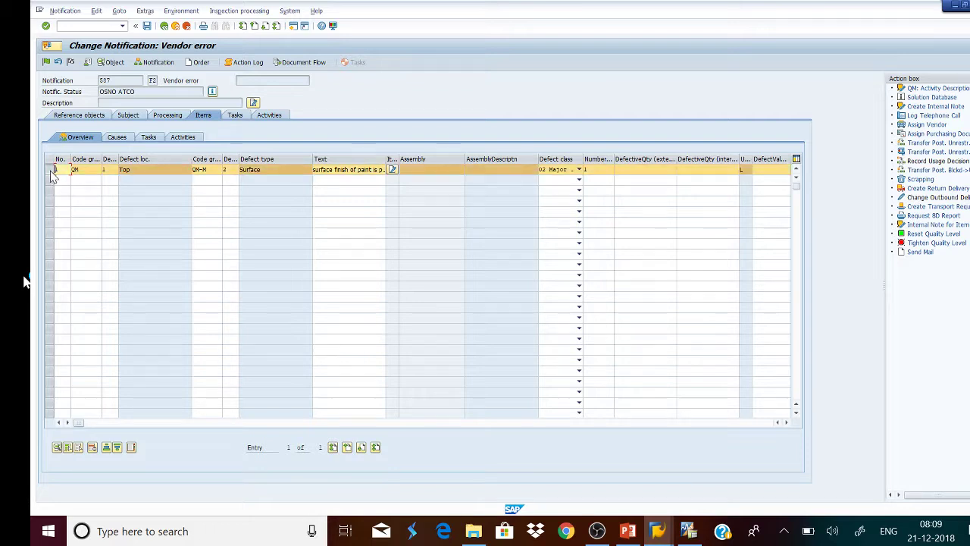
{"action": "left_click", "coordinate": [234, 118]}
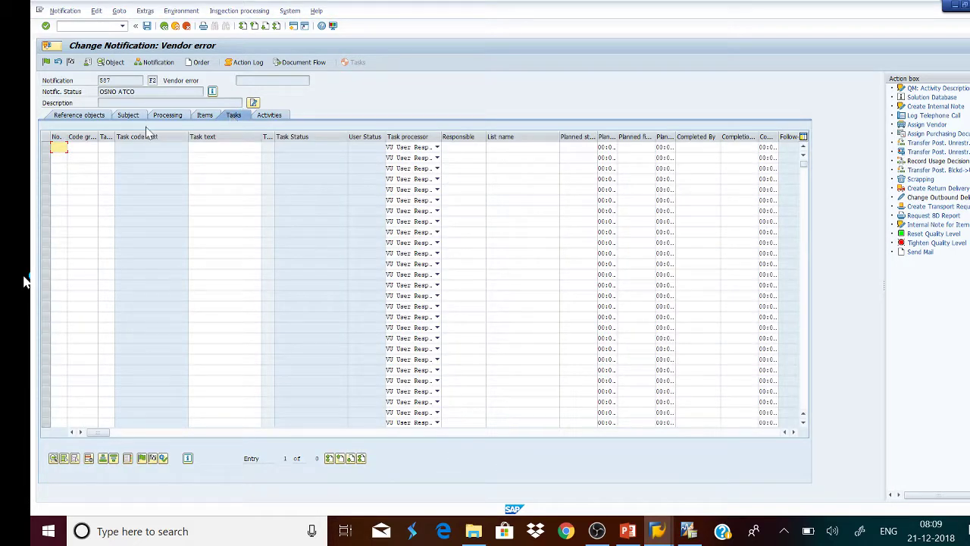
{"action": "left_click", "coordinate": [210, 119]}
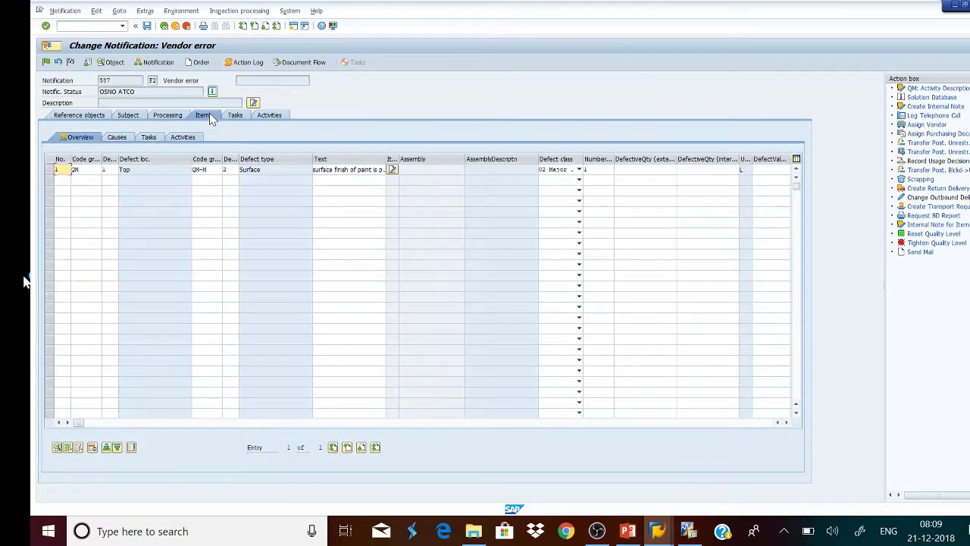
{"action": "left_click", "coordinate": [151, 139]}
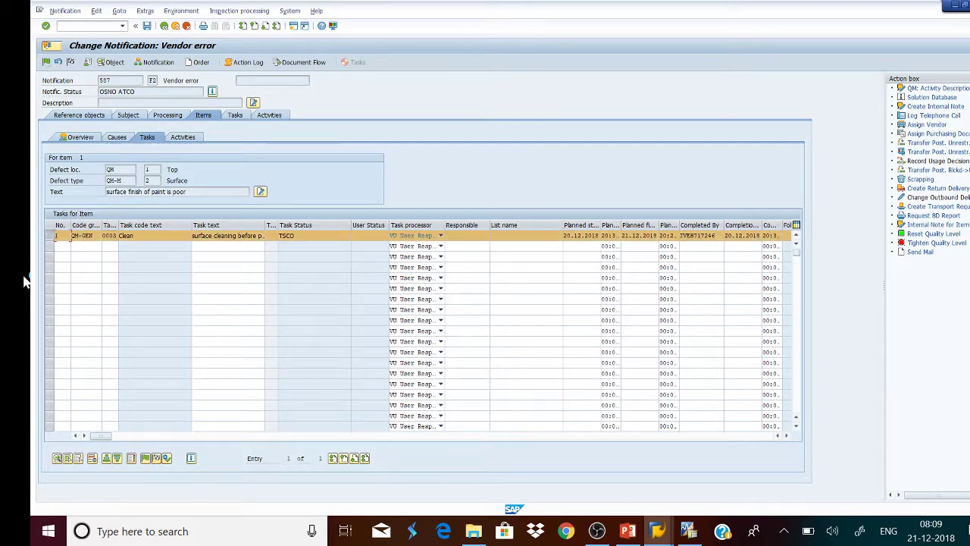
Step: Complete notification 587 with completion date 20.12.2018, time 20:39:31 and External Origin as the reference
{"action": "left_click", "coordinate": [71, 63]}
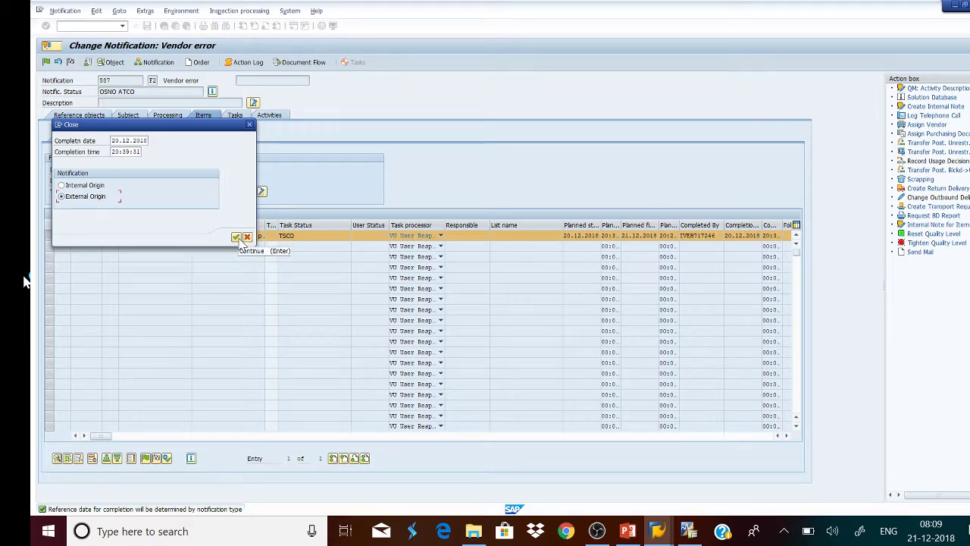
{"action": "left_click", "coordinate": [236, 238]}
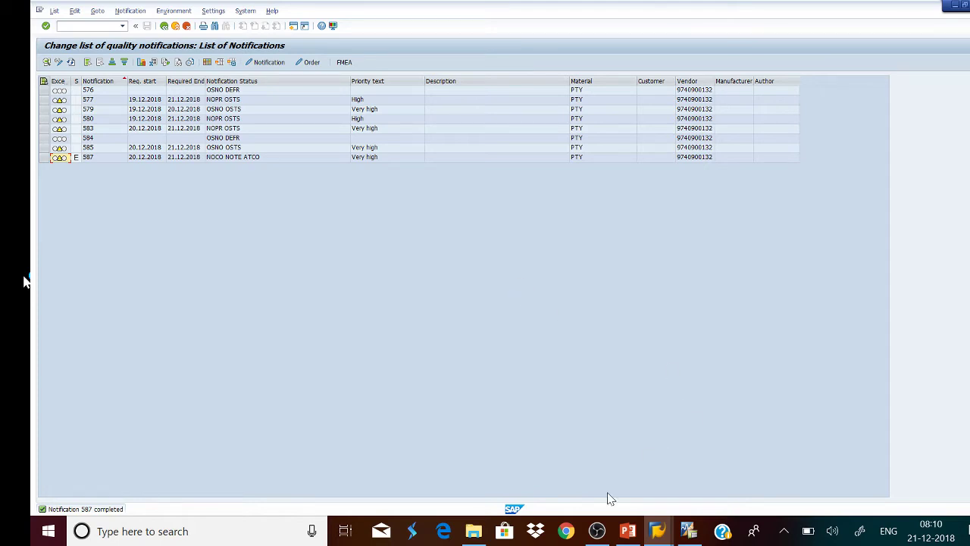
{"action": "left_click", "coordinate": [596, 530]}
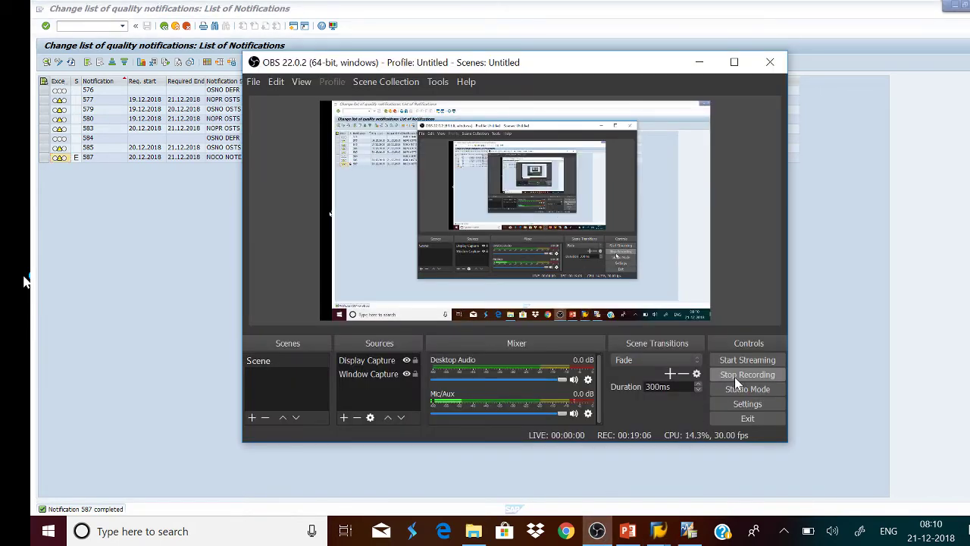